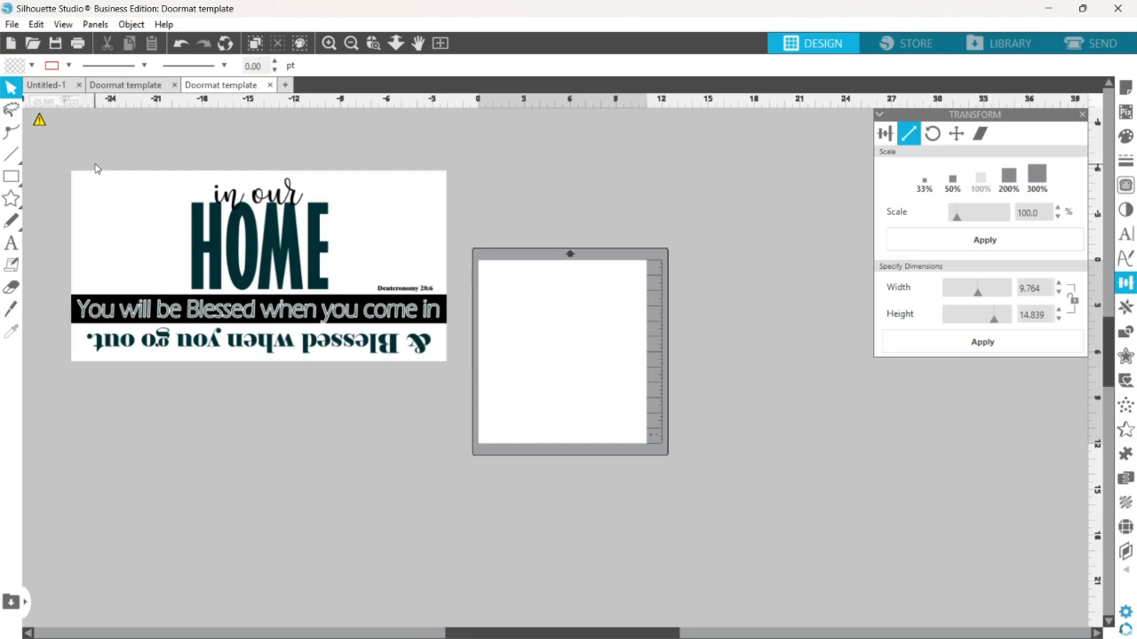
Draw a rectangle about 8.07 in wide and 14.98 in high over the doormat design's left end.
{"action": "mouse_move", "coordinate": [16, 182]}
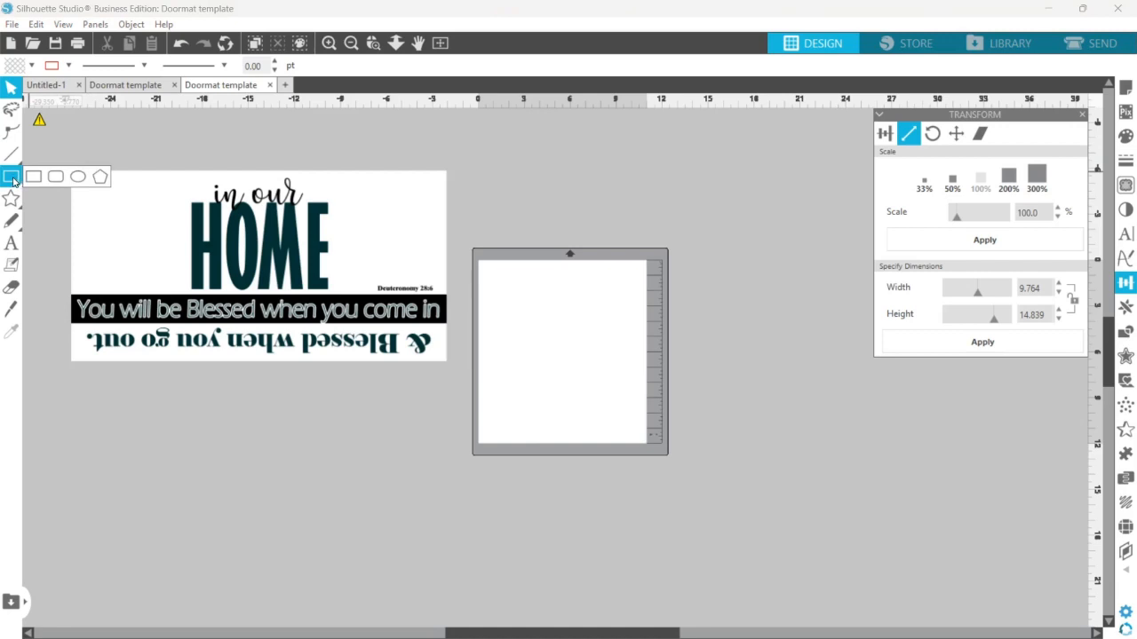
{"action": "left_click", "coordinate": [13, 181]}
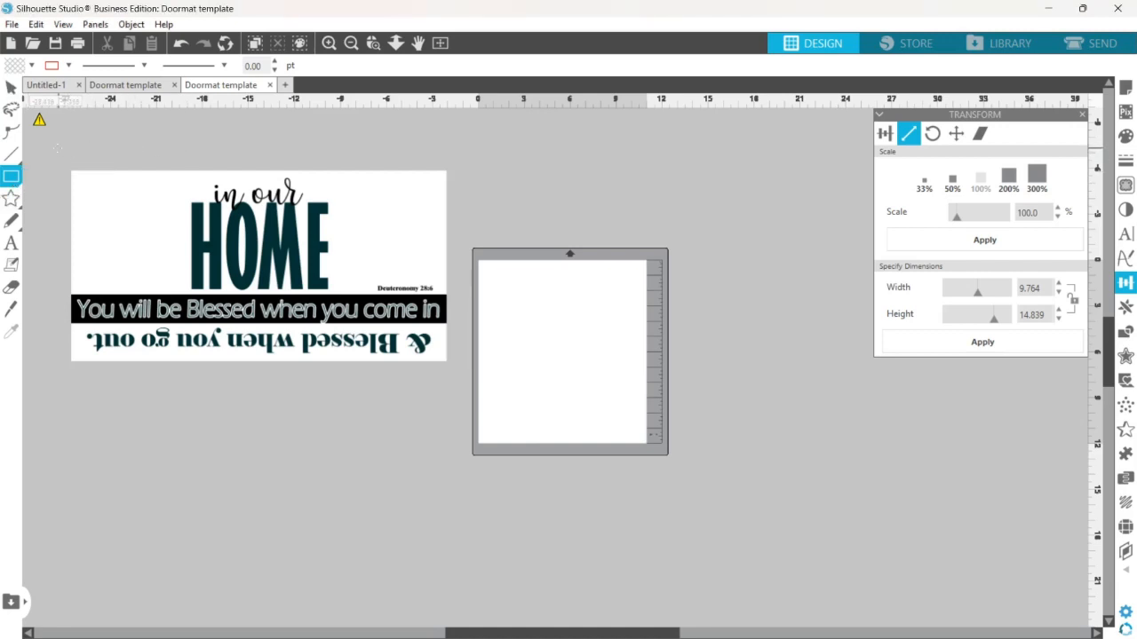
{"action": "left_click_drag", "start_coordinate": [57, 147], "coordinate": [181, 382]}
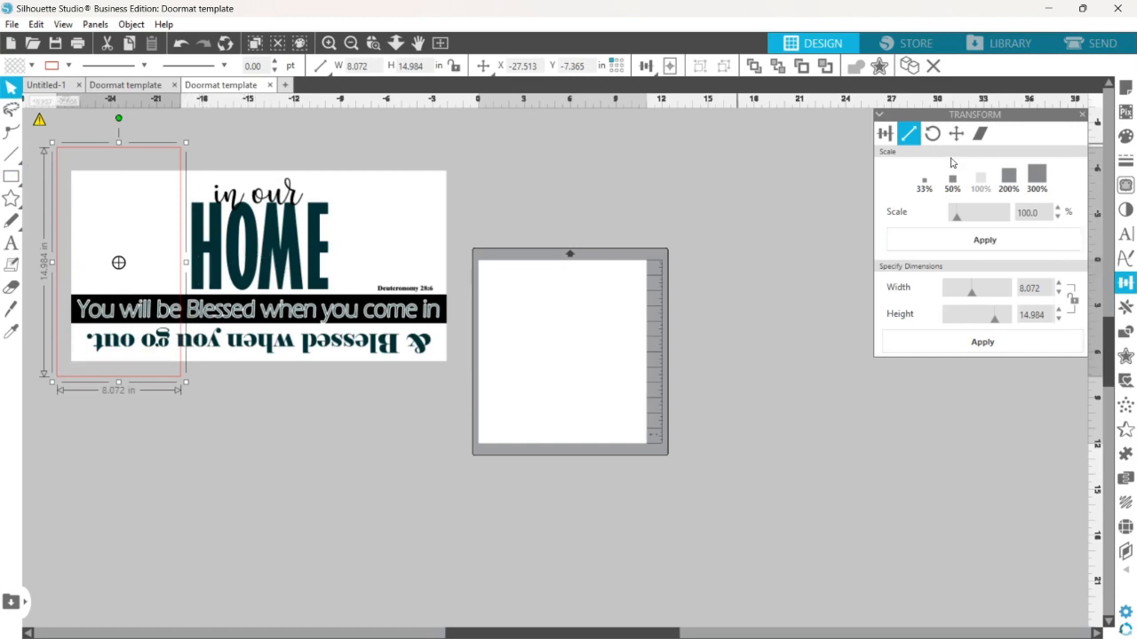
Resize the rectangle to 11 in wide by 17 in high and shift it slightly toward the doormat design.
{"action": "left_click", "coordinate": [1126, 283]}
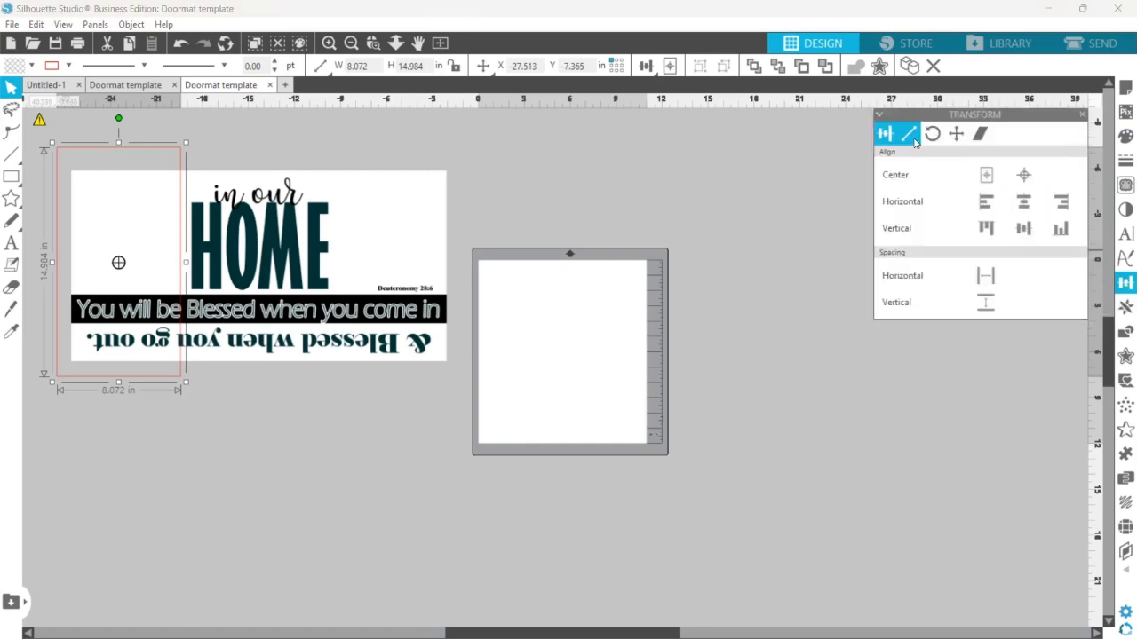
{"action": "left_click", "coordinate": [913, 139]}
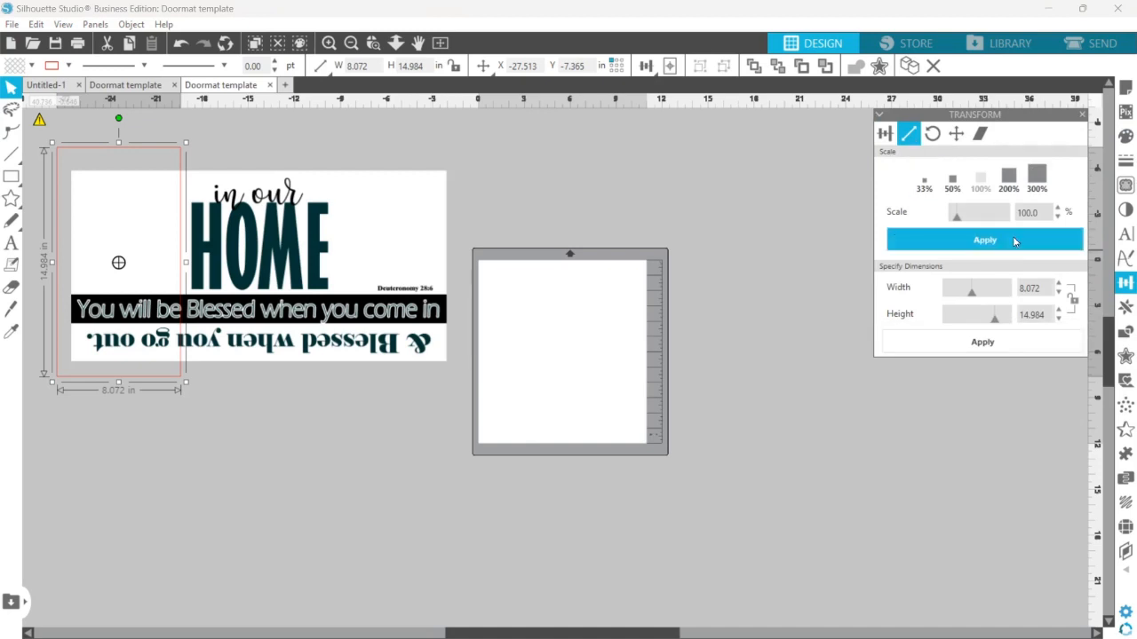
{"action": "double_click", "coordinate": [1045, 288]}
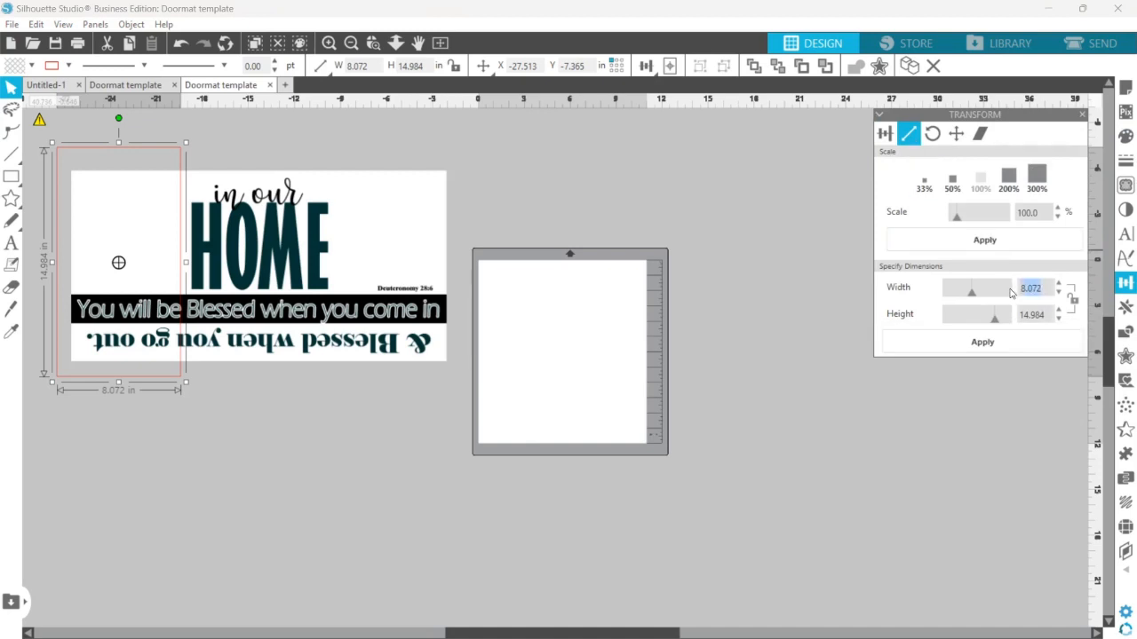
{"action": "type", "text": "11"}
{"action": "double_click", "coordinate": [1048, 314]}
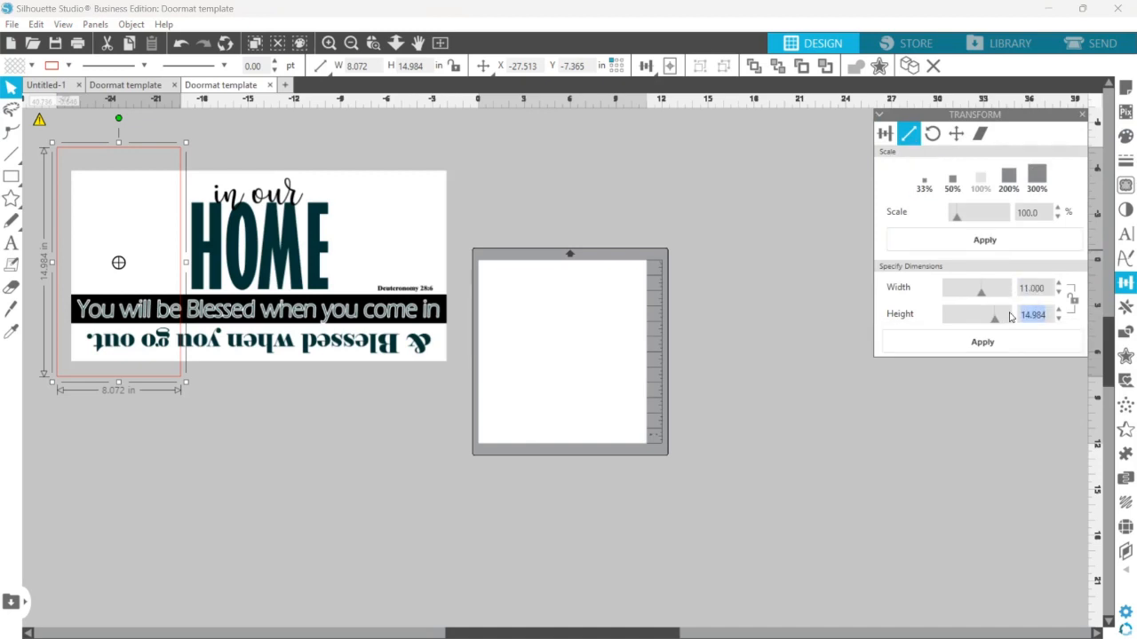
{"action": "type", "text": "17"}
{"action": "left_click", "coordinate": [1017, 345]}
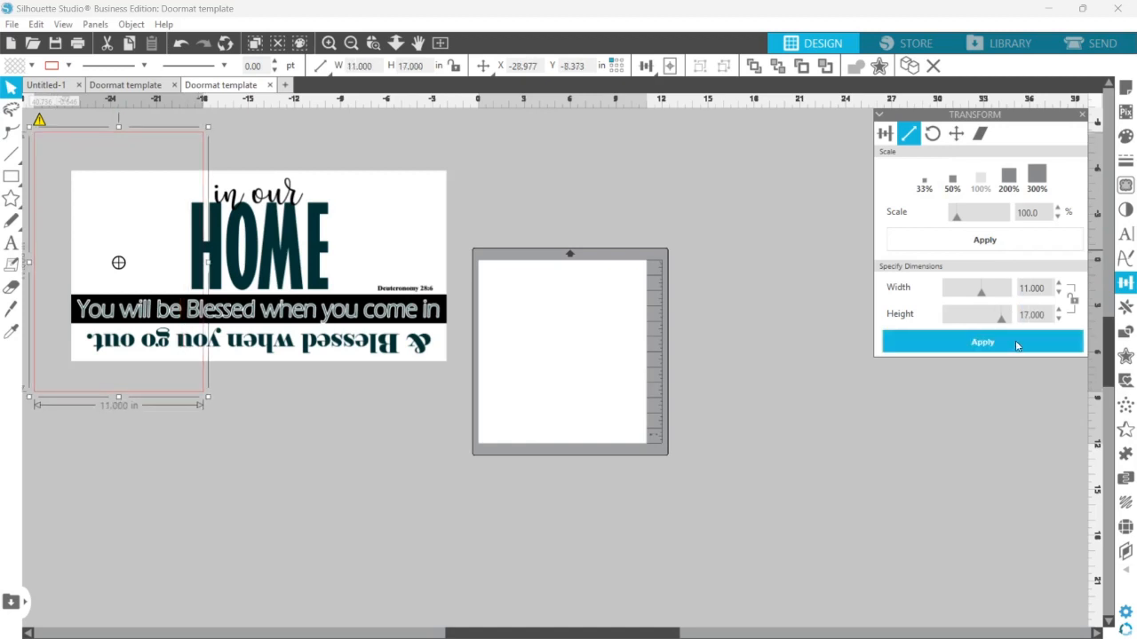
{"action": "left_click_drag", "start_coordinate": [173, 142], "coordinate": [183, 146]}
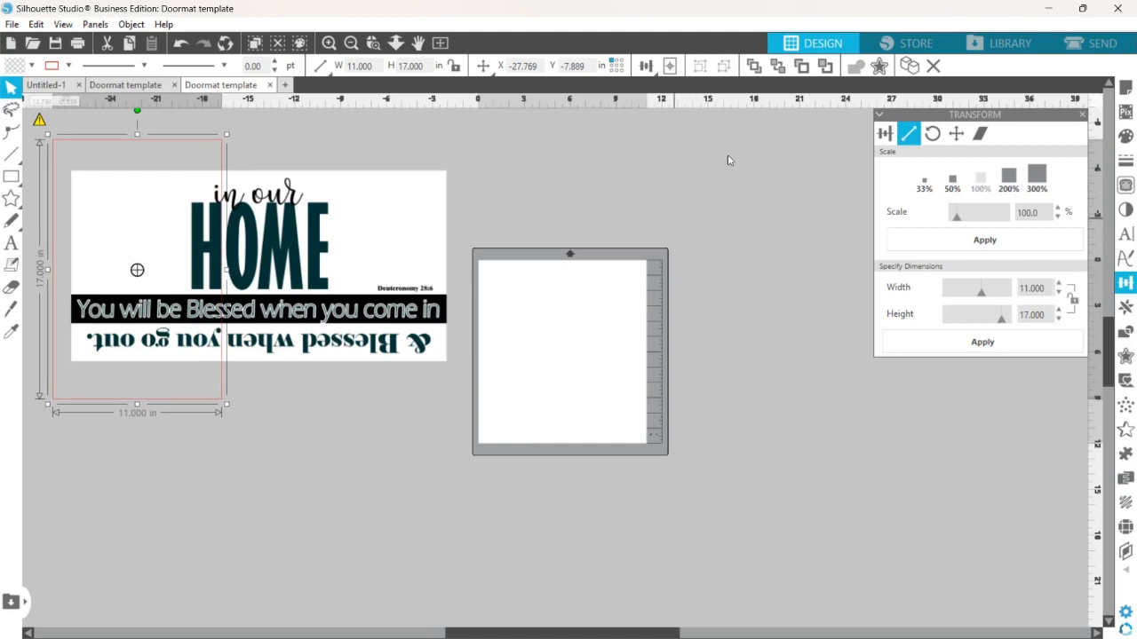
Create an internal offset of the 11 by 17 in rectangle at 0.125 in with sharp corners.
{"action": "left_click", "coordinate": [1126, 356]}
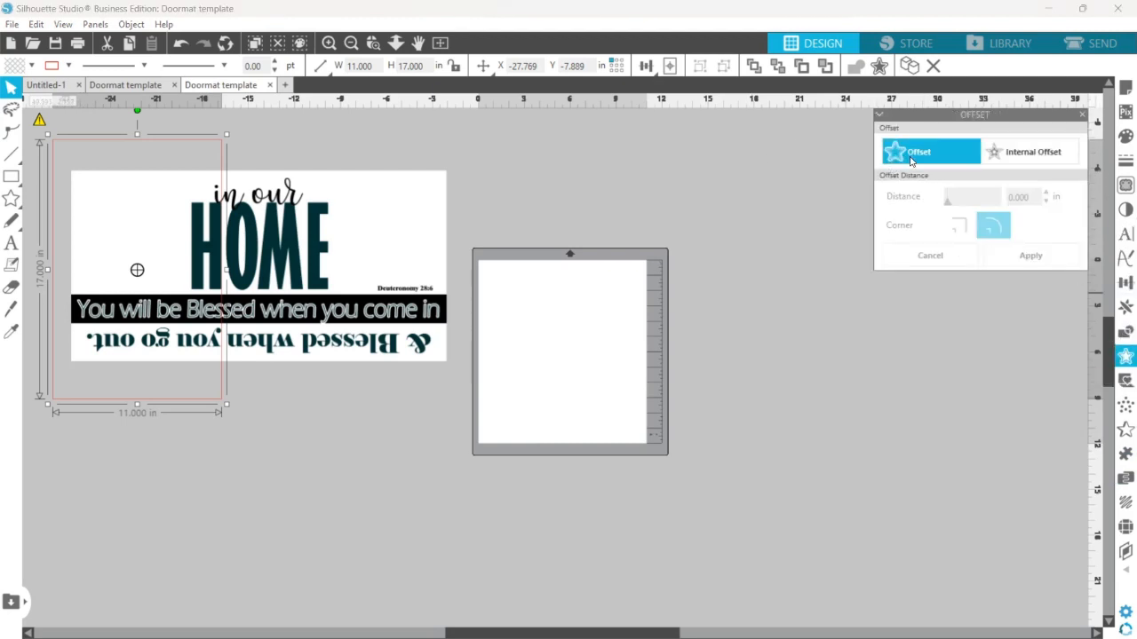
{"action": "left_click", "coordinate": [1018, 154]}
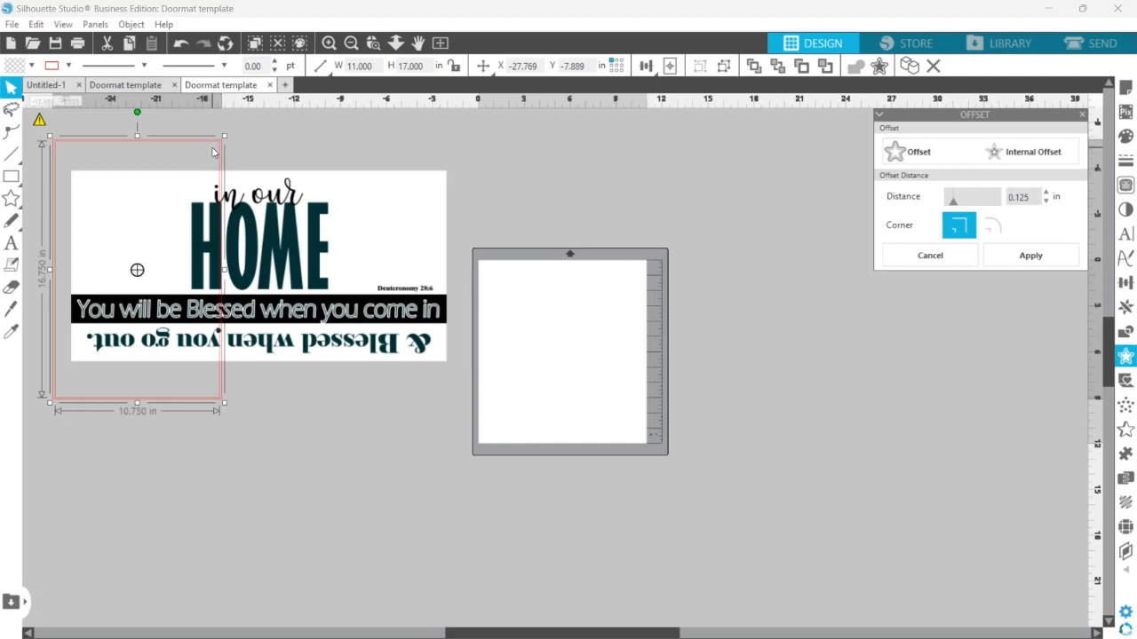
Move the original 11 by 17 in rectangle below the cutting mat and position the inset rectangle around the design's upper-left corner.
{"action": "left_click_drag", "start_coordinate": [213, 145], "coordinate": [606, 482]}
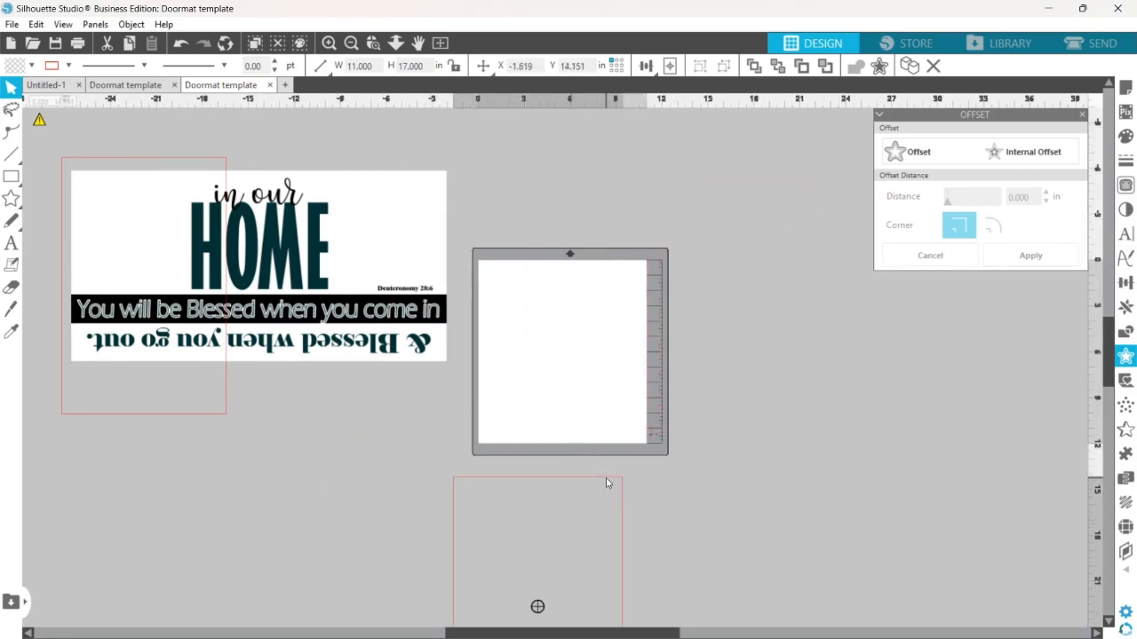
{"action": "left_click", "coordinate": [607, 483]}
{"action": "left_click_drag", "start_coordinate": [145, 165], "coordinate": [148, 168]}
{"action": "left_click", "coordinate": [147, 167]}
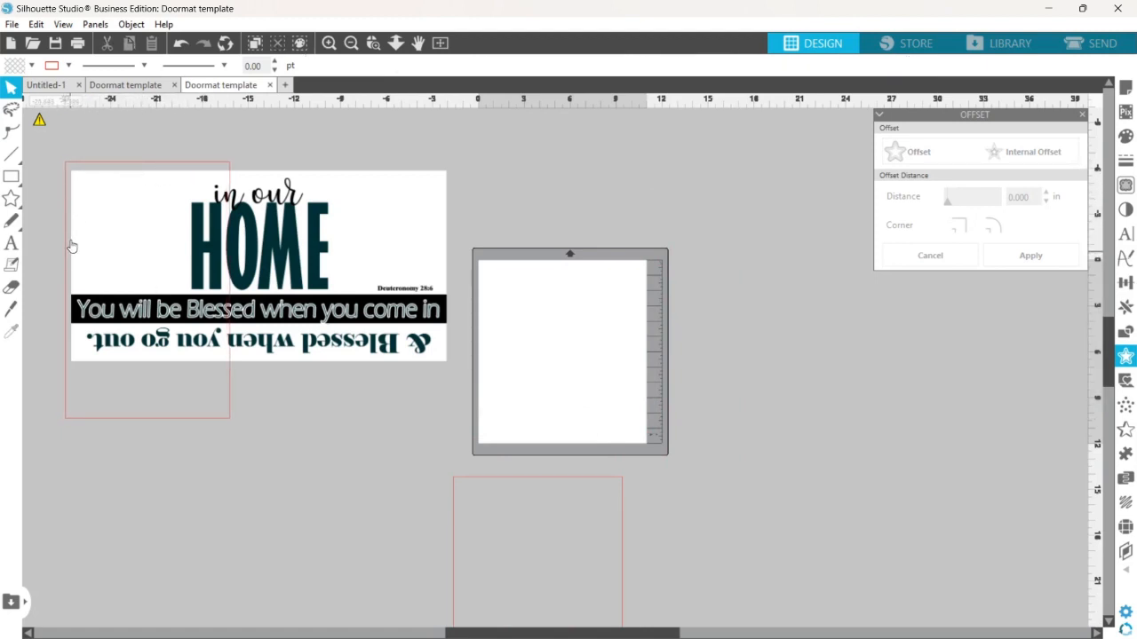
Duplicate the inset rectangle to the right and nudge the copy left so the two overlap by about 0.39 in.
{"action": "left_click", "coordinate": [171, 163]}
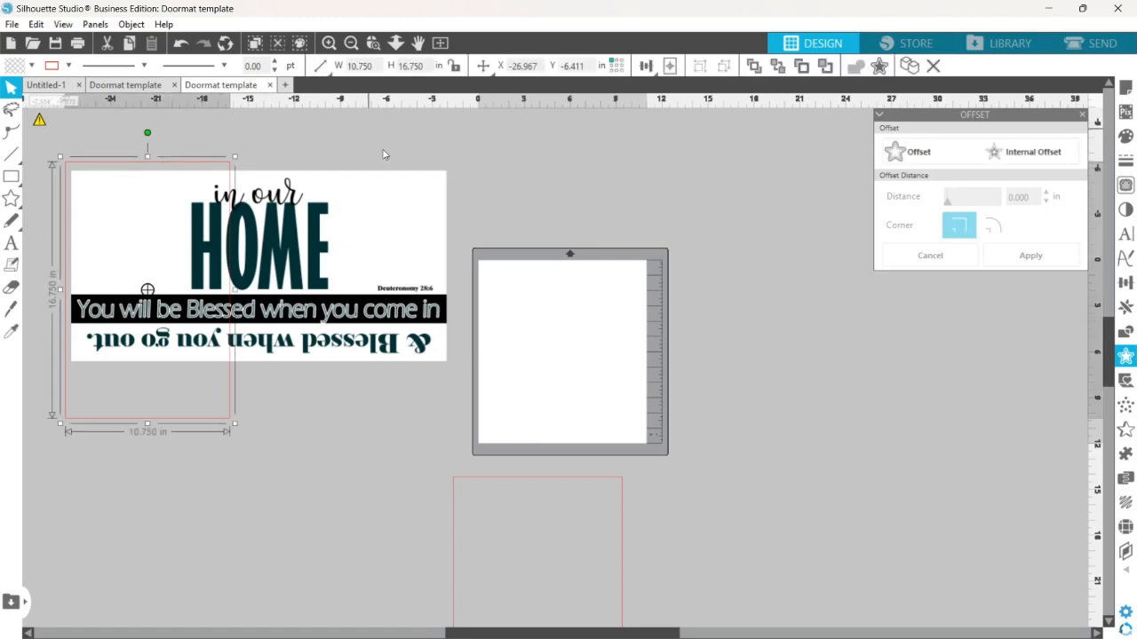
{"action": "left_click", "coordinate": [131, 24]}
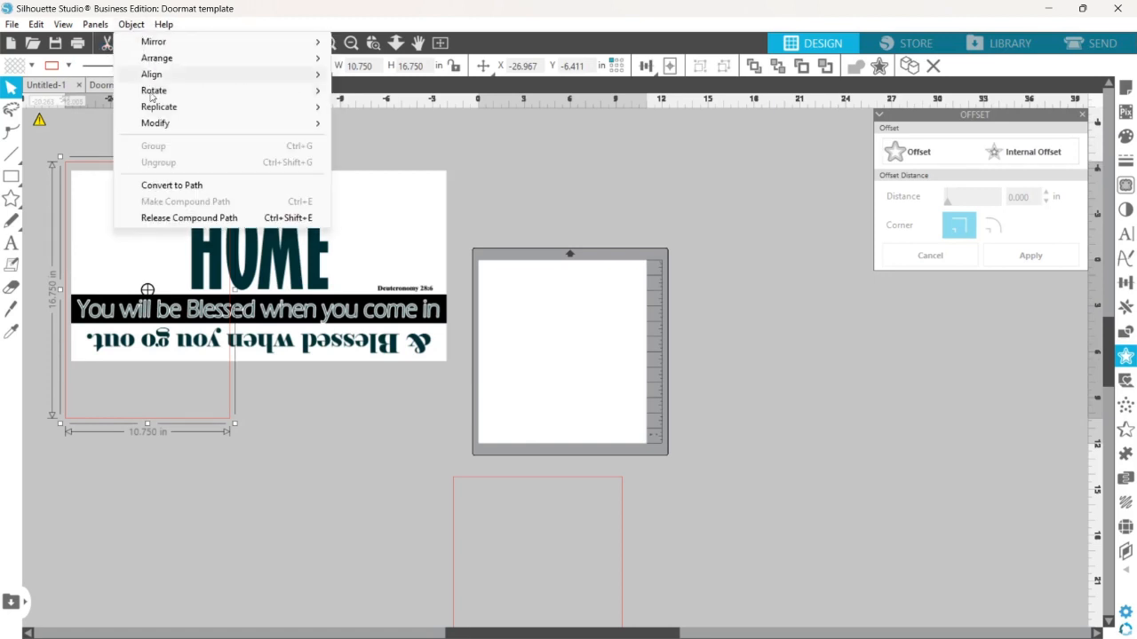
{"action": "mouse_move", "coordinate": [156, 107]}
{"action": "left_click", "coordinate": [439, 124]}
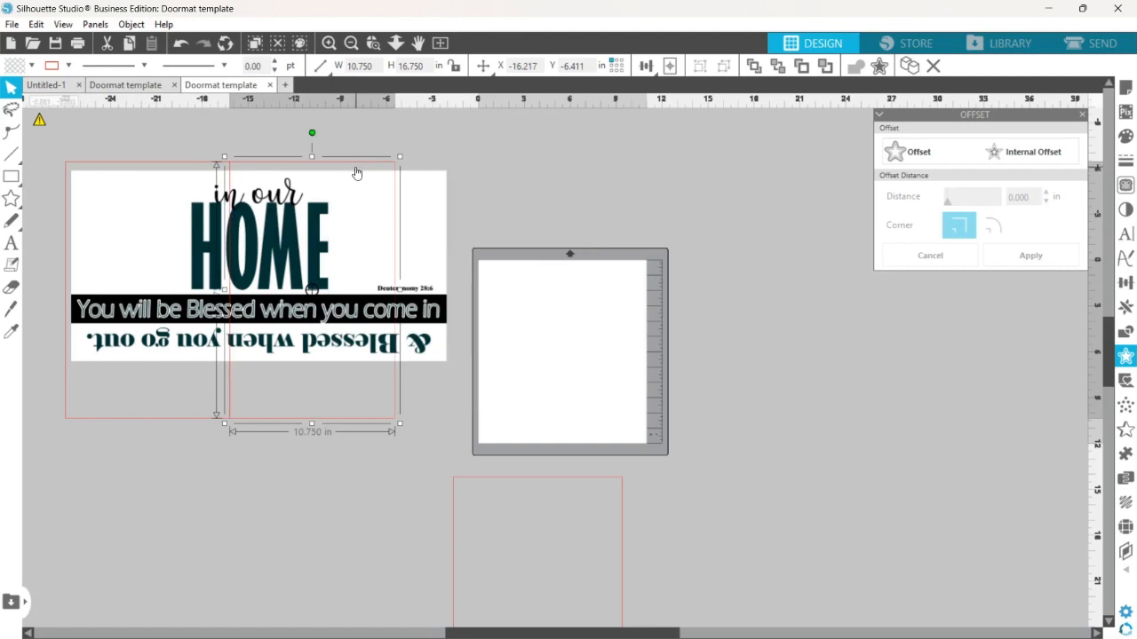
{"action": "key", "text": "Left"}
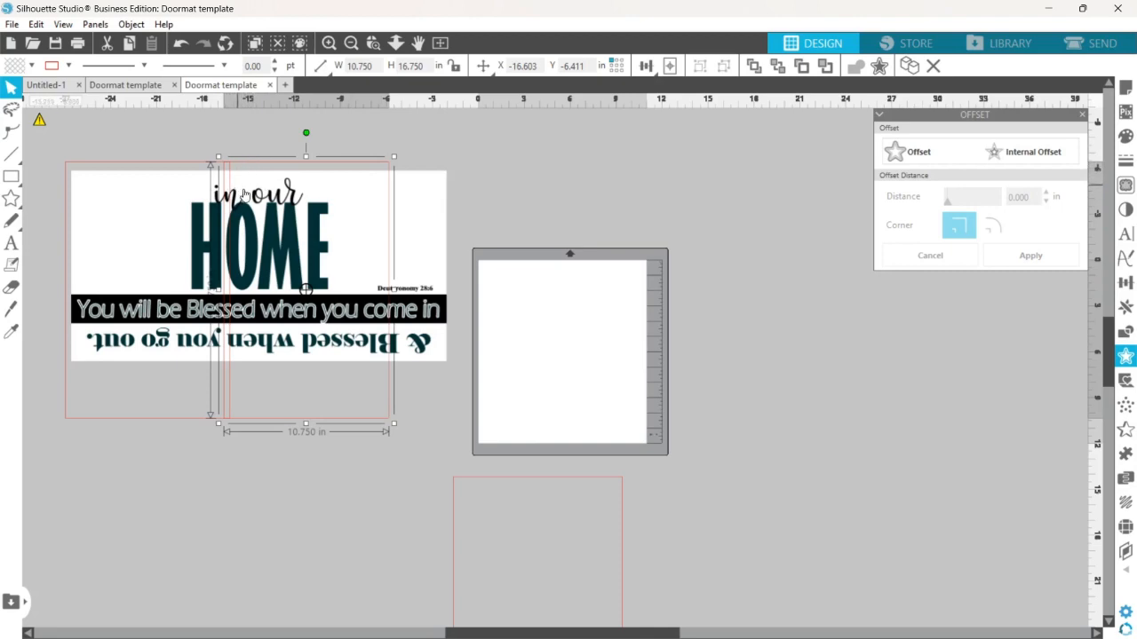
Examine the overlap between the two inset rectangles up close and undo the small shift of the copy.
{"action": "left_click", "coordinate": [373, 43]}
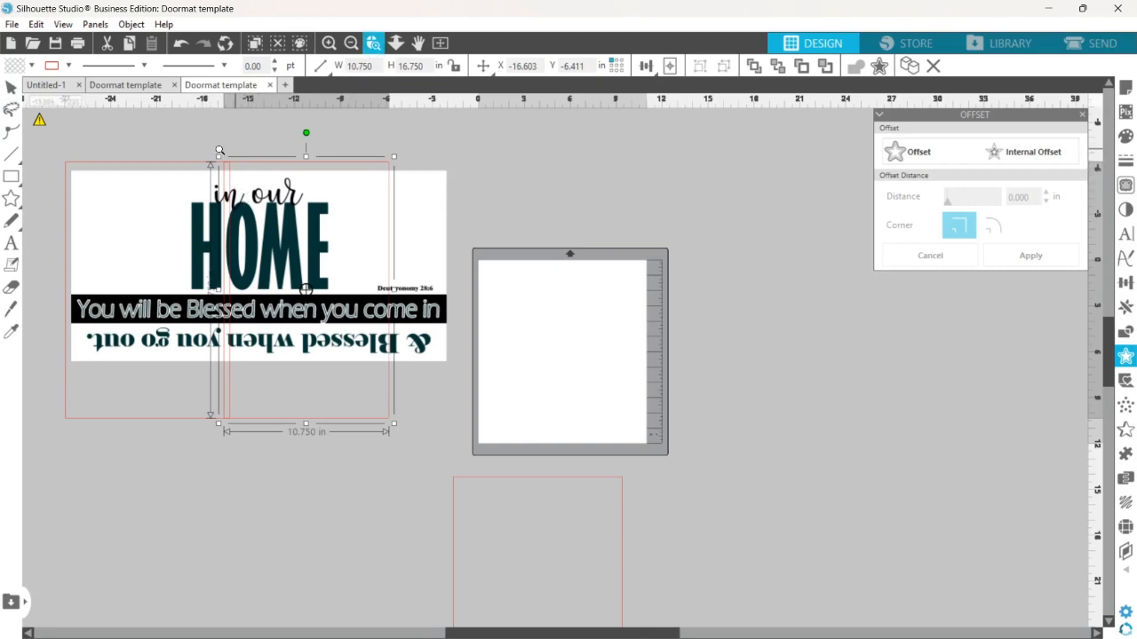
{"action": "left_click", "coordinate": [222, 151]}
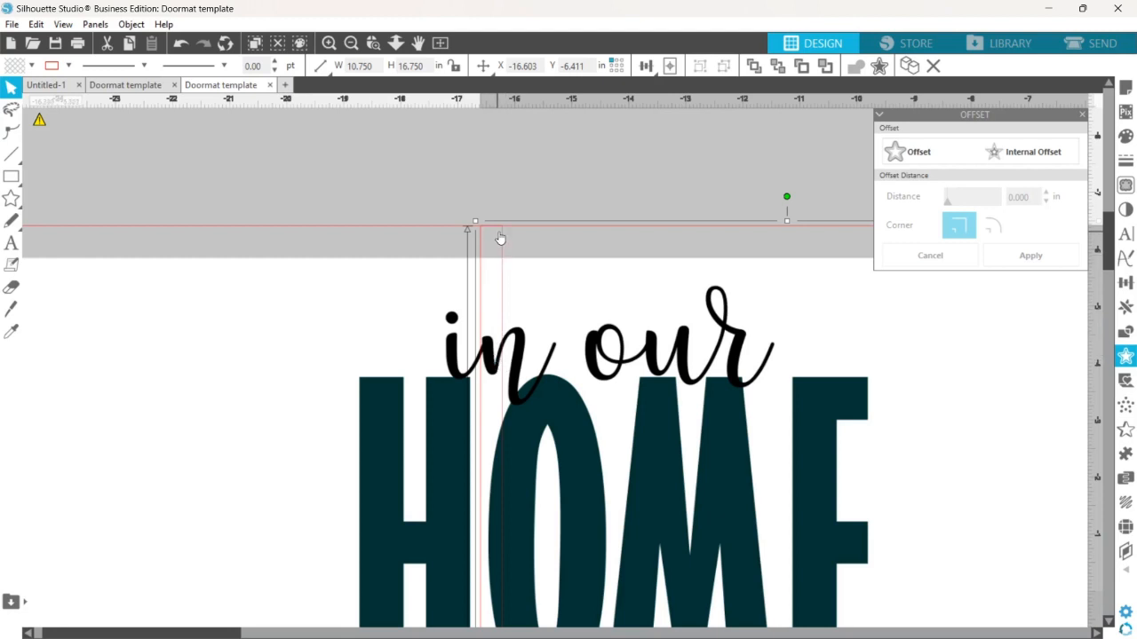
{"action": "mouse_move", "coordinate": [520, 234]}
{"action": "left_mouse_down"}
{"action": "mouse_move", "coordinate": [544, 231]}
{"action": "mouse_move", "coordinate": [522, 235]}
{"action": "left_mouse_up"}
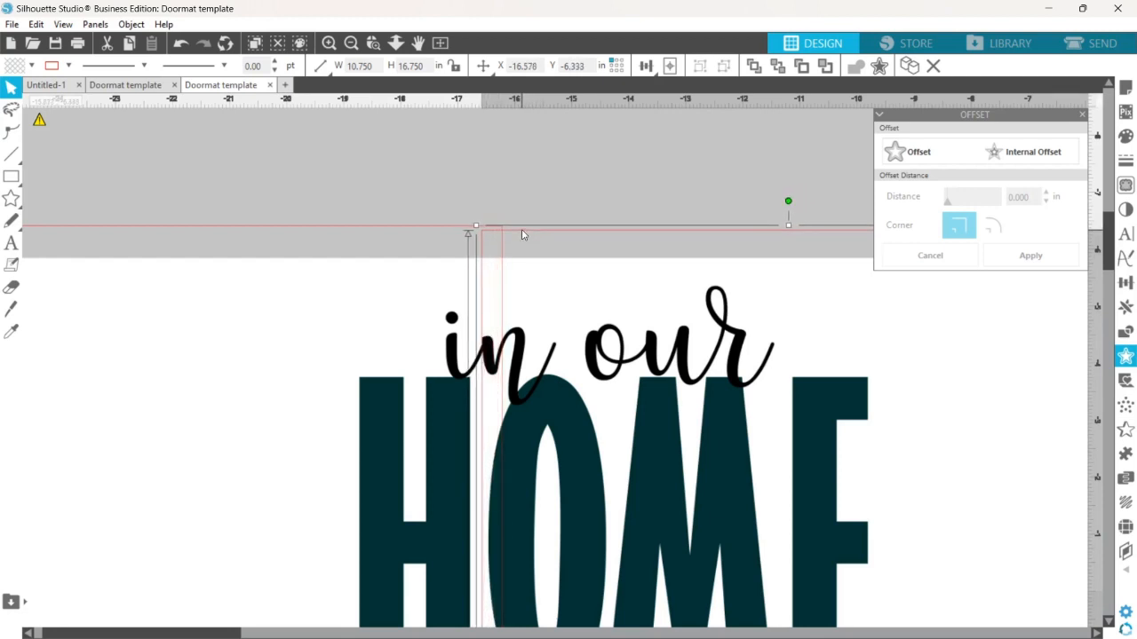
{"action": "left_click", "coordinate": [182, 44]}
{"action": "left_click", "coordinate": [183, 45]}
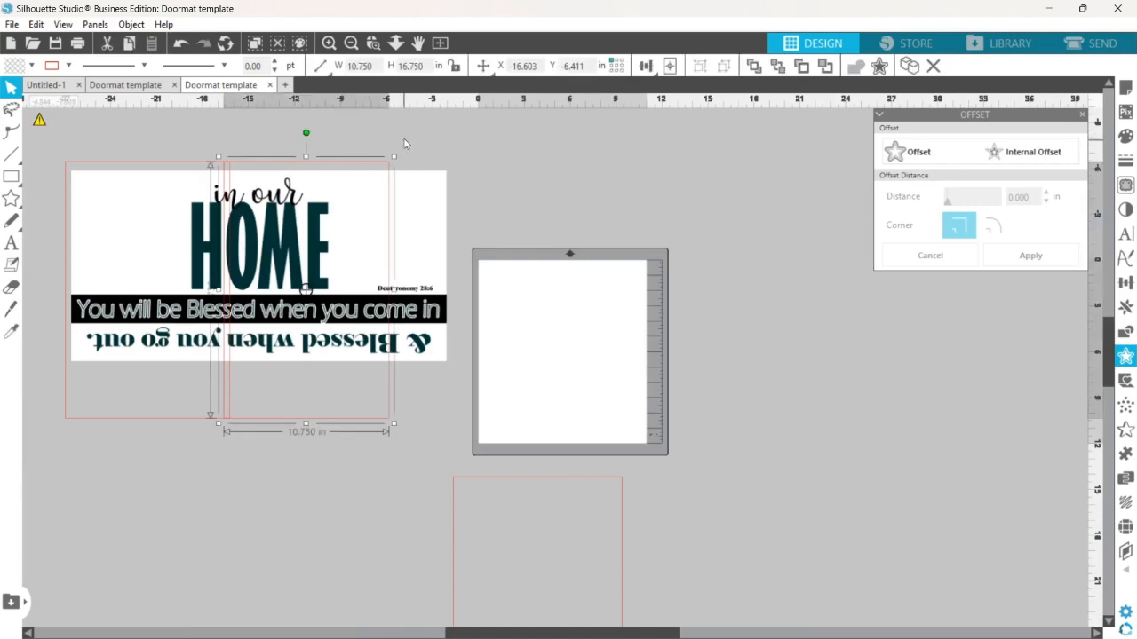
Duplicate the second inset rectangle to the right and nudge the third one left to overlap it by about 0.39 in.
{"action": "left_click", "coordinate": [132, 24]}
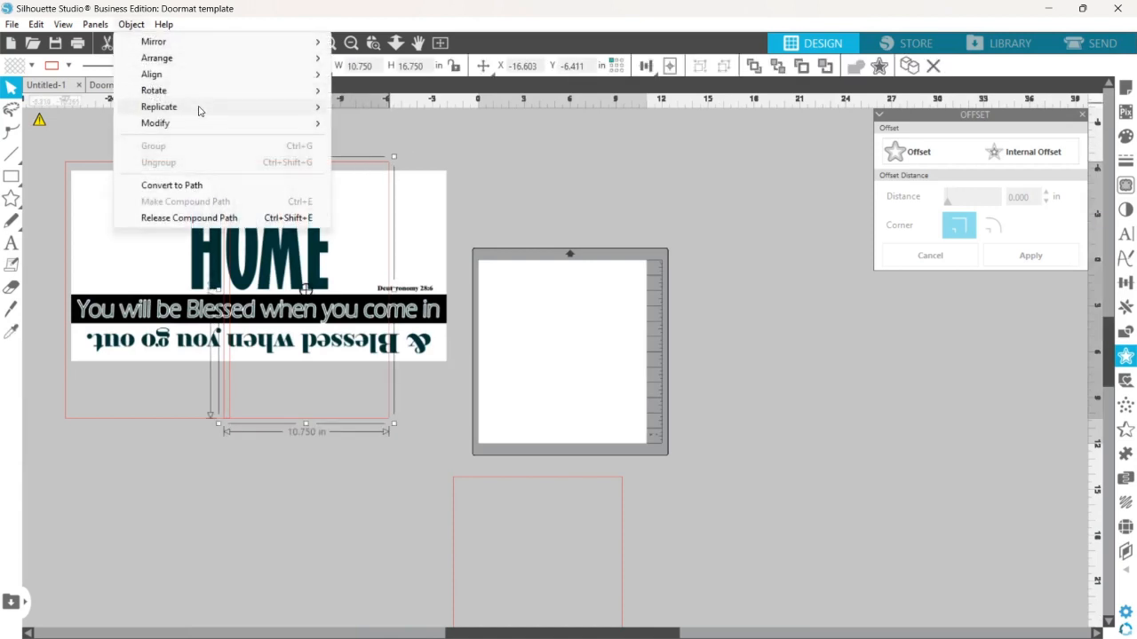
{"action": "mouse_move", "coordinate": [198, 109]}
{"action": "left_click", "coordinate": [368, 123]}
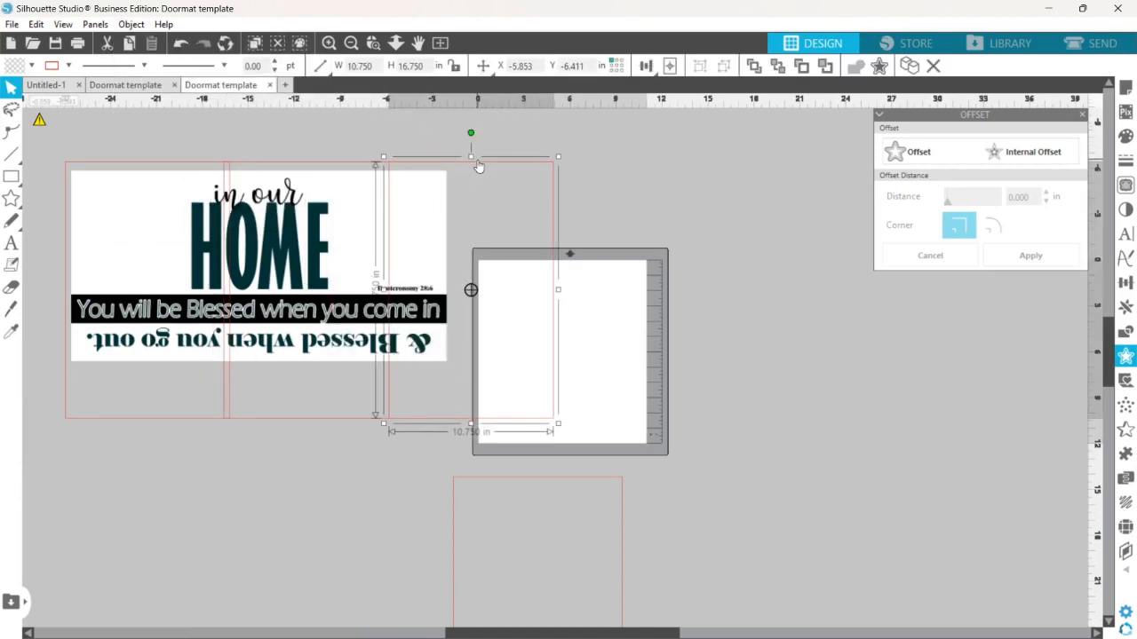
{"action": "key", "text": "Left"}
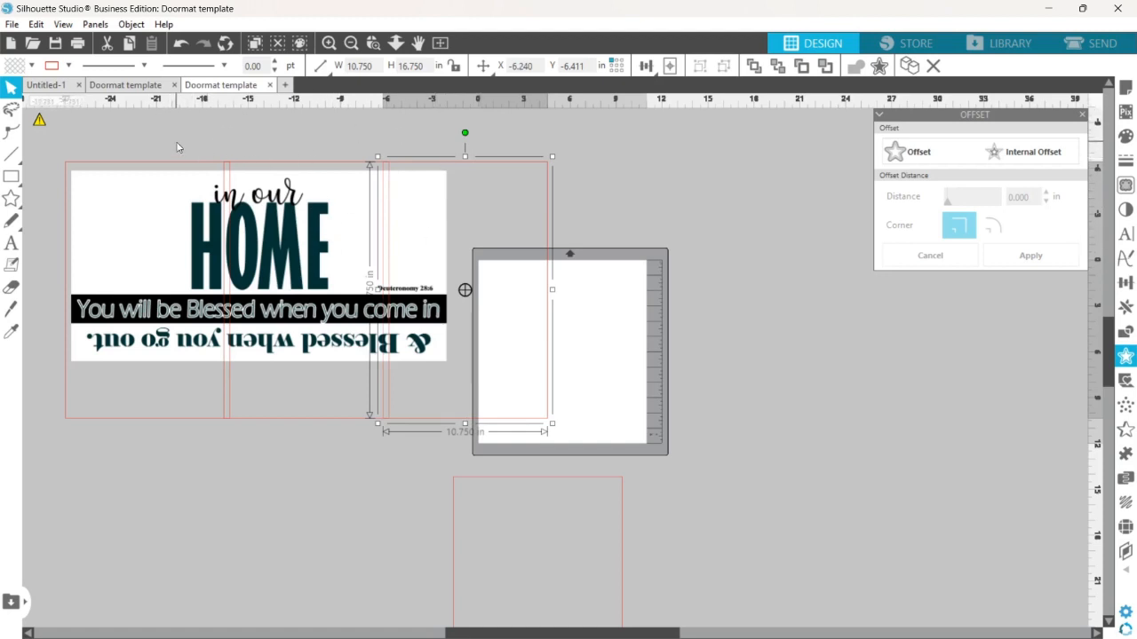
Move the design with its three overlapping rectangles up and to the left, and replicate the set as a column of three.
{"action": "left_click", "coordinate": [351, 42]}
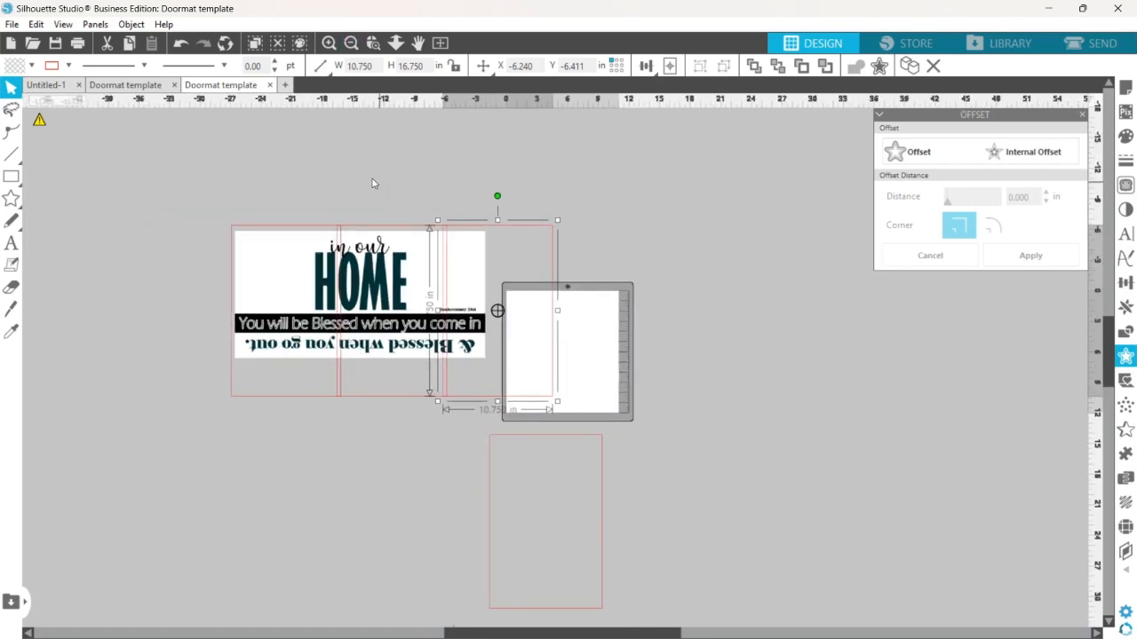
{"action": "left_click", "coordinate": [317, 222]}
{"action": "left_click_drag", "start_coordinate": [456, 266], "coordinate": [377, 220]}
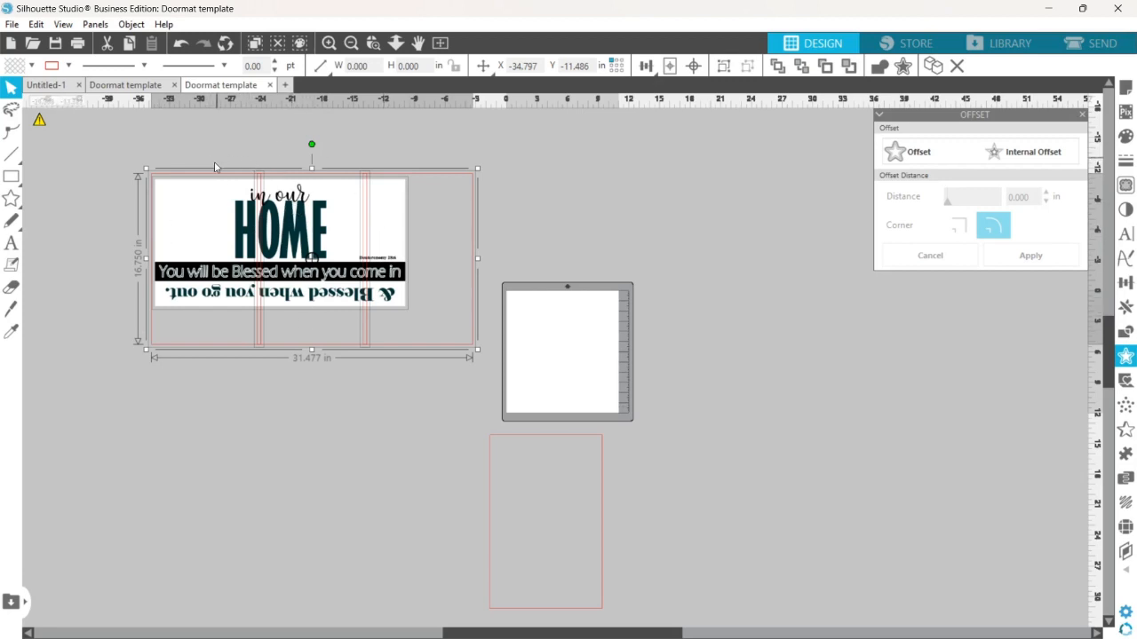
{"action": "left_click", "coordinate": [135, 24]}
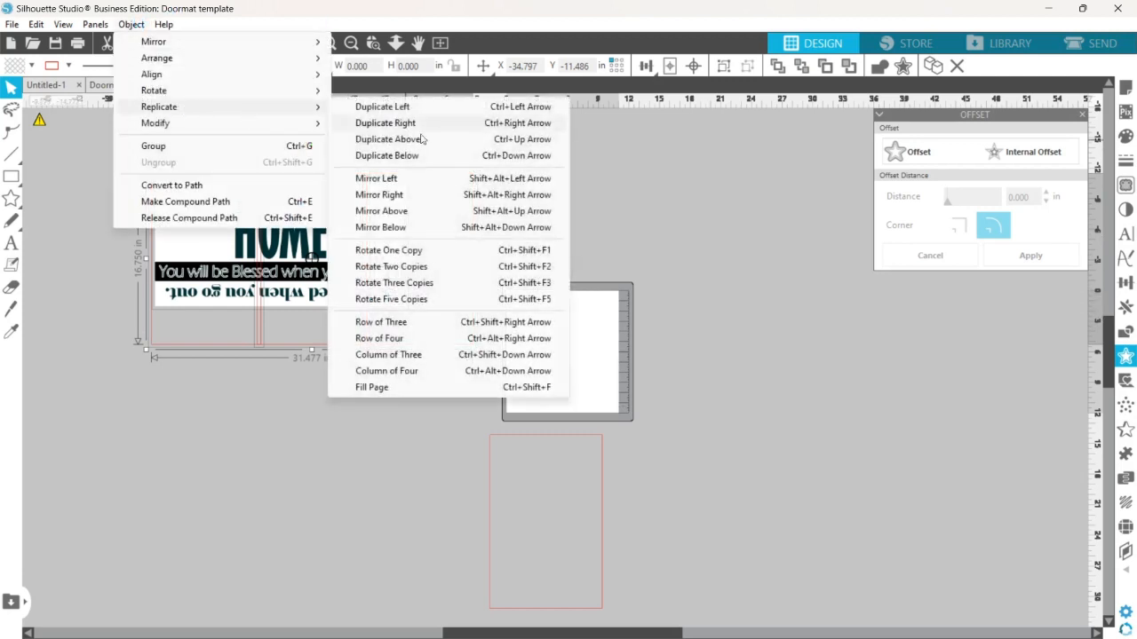
{"action": "left_click", "coordinate": [398, 359]}
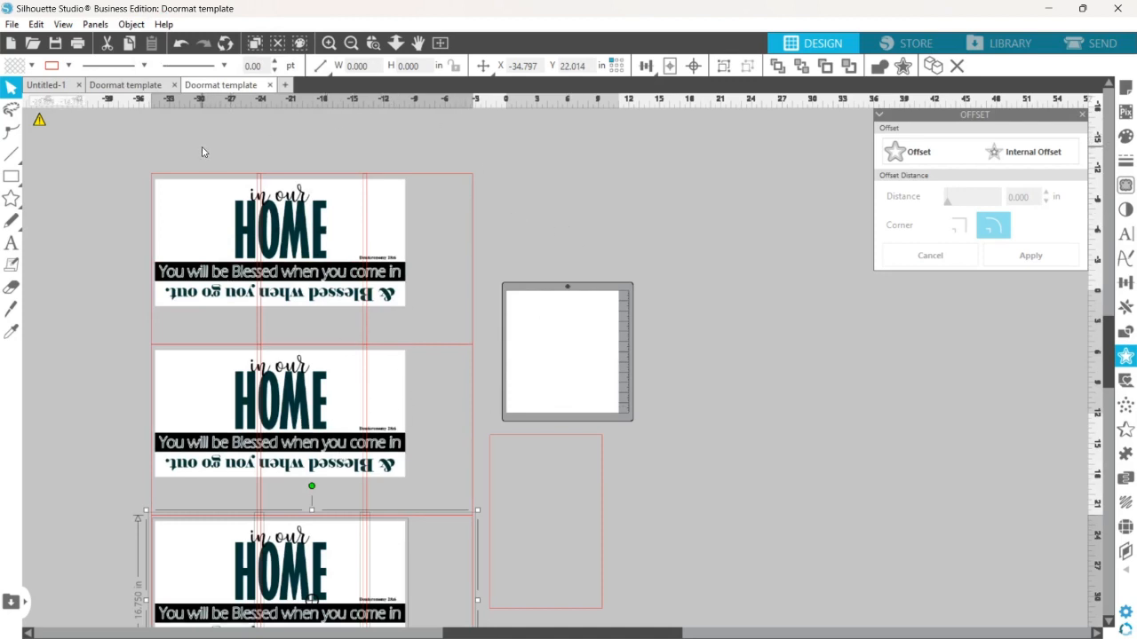
Crop the uppermost design copy to its leftmost rectangle and delete the two unused rectangles beside it.
{"action": "left_click", "coordinate": [205, 177]}
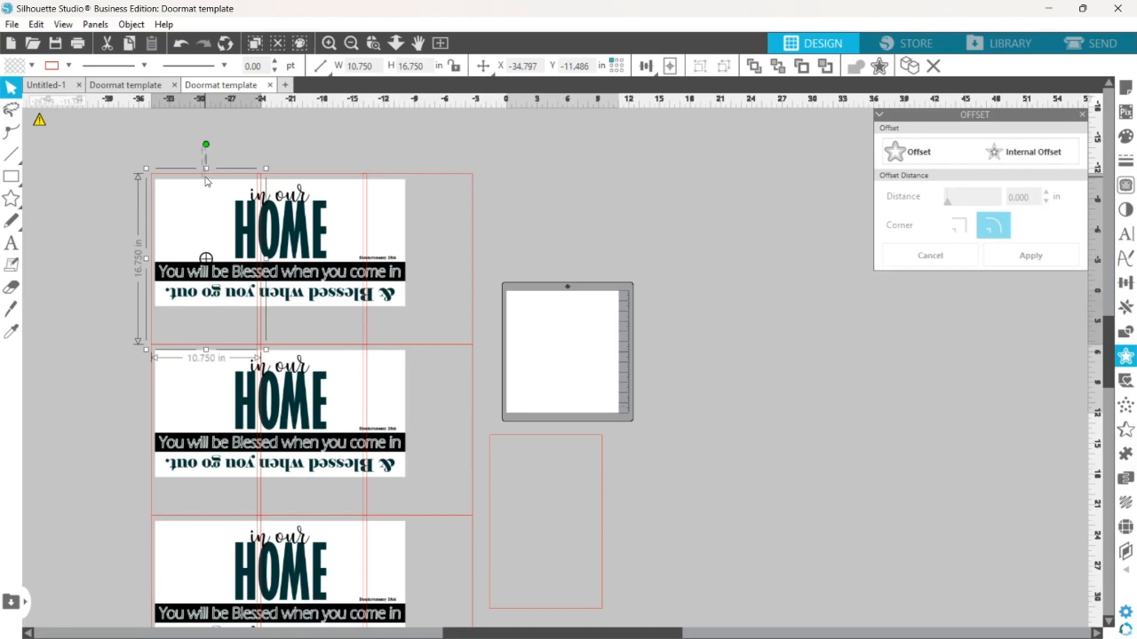
{"action": "left_click_drag", "start_coordinate": [205, 178], "coordinate": [204, 207]}
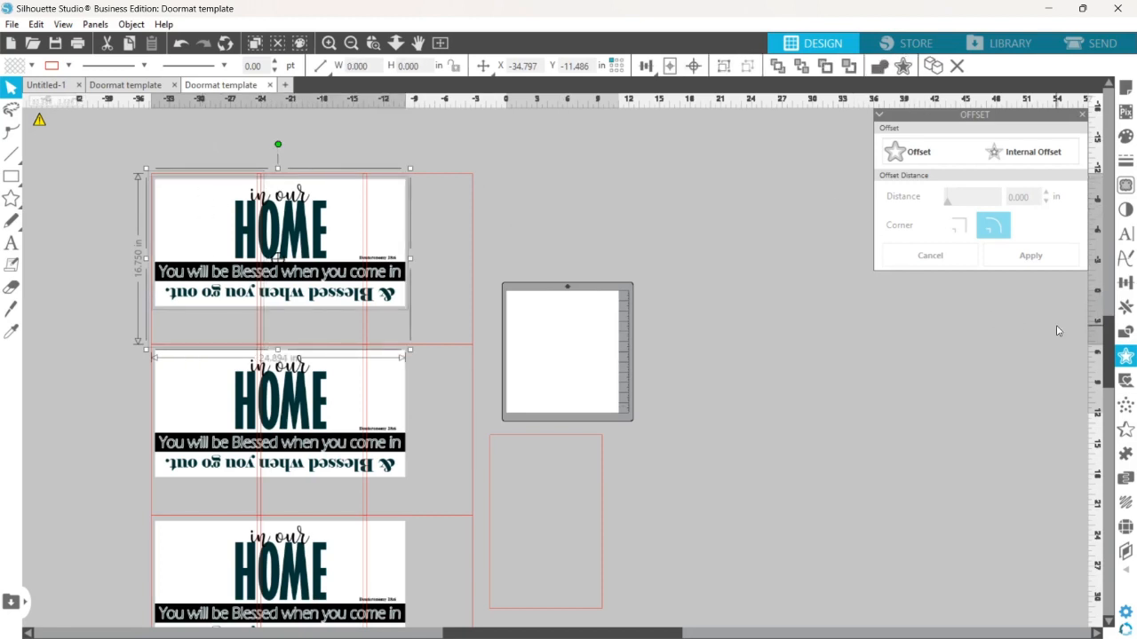
{"action": "left_click", "coordinate": [1123, 332]}
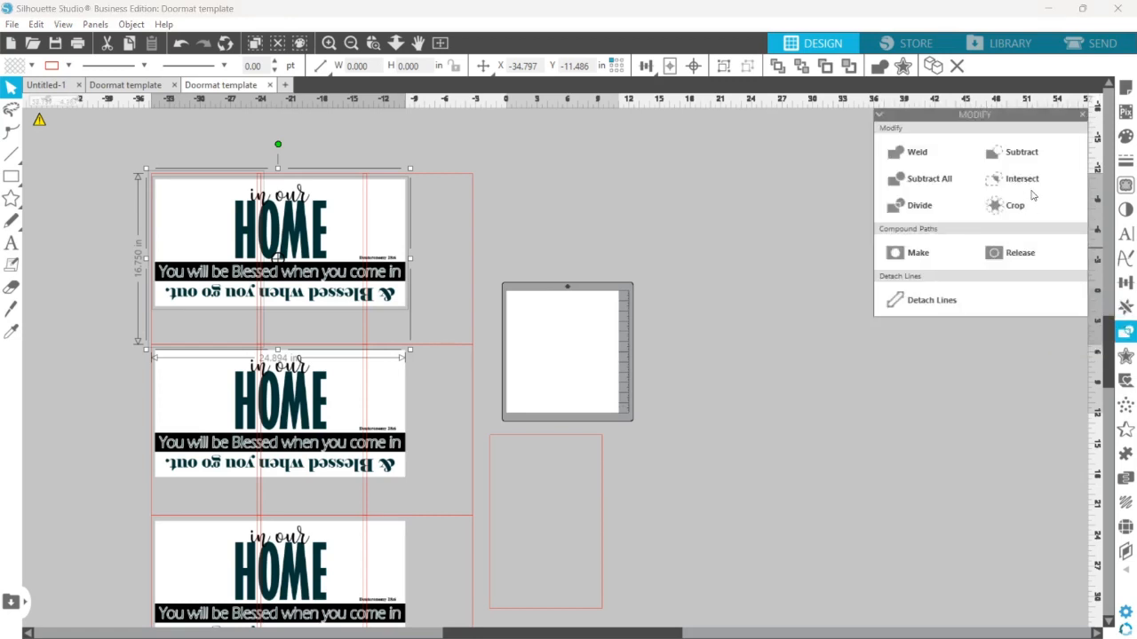
{"action": "left_click", "coordinate": [1026, 206]}
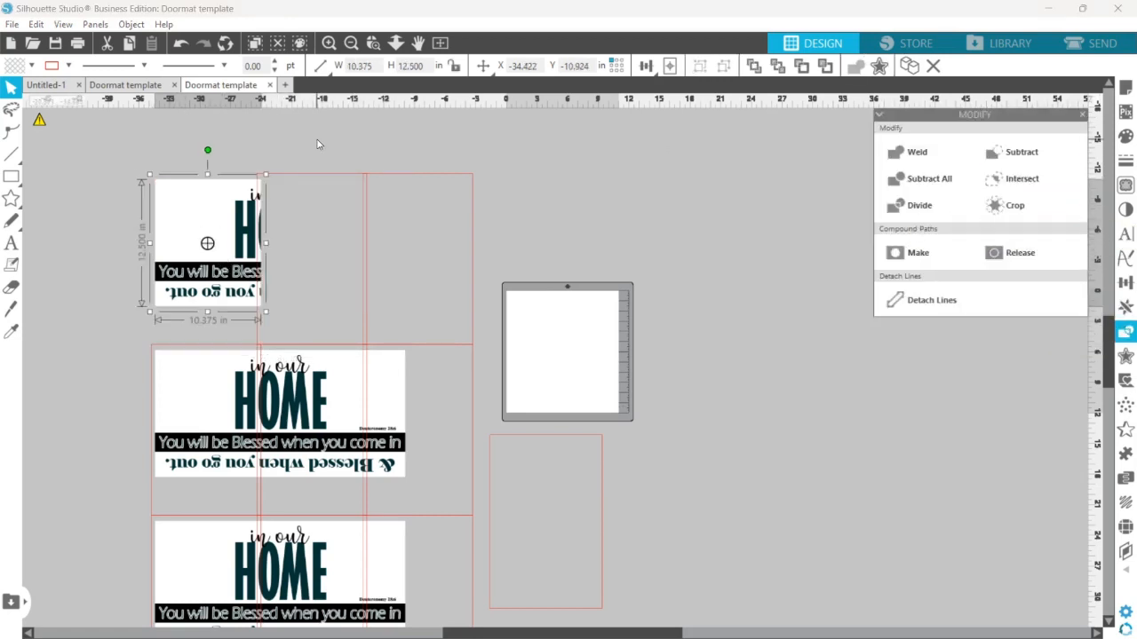
{"action": "left_click", "coordinate": [405, 209]}
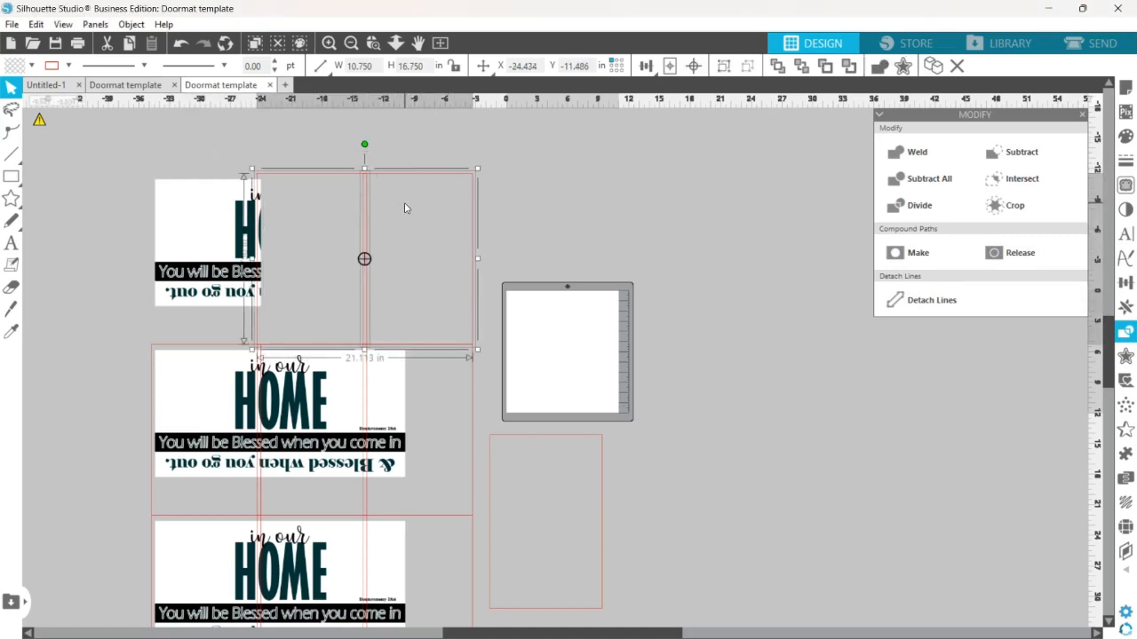
{"action": "key", "text": "Delete"}
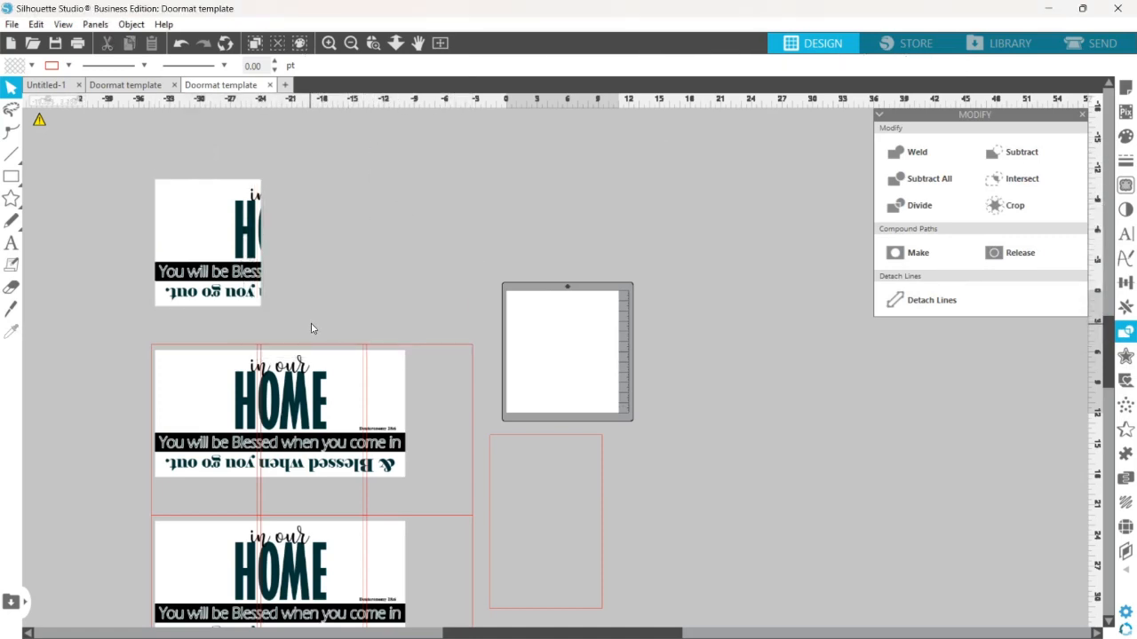
Crop the next design copy to its middle rectangle and place the cropped panel beside the first panel, roughly level with it.
{"action": "left_click", "coordinate": [316, 360]}
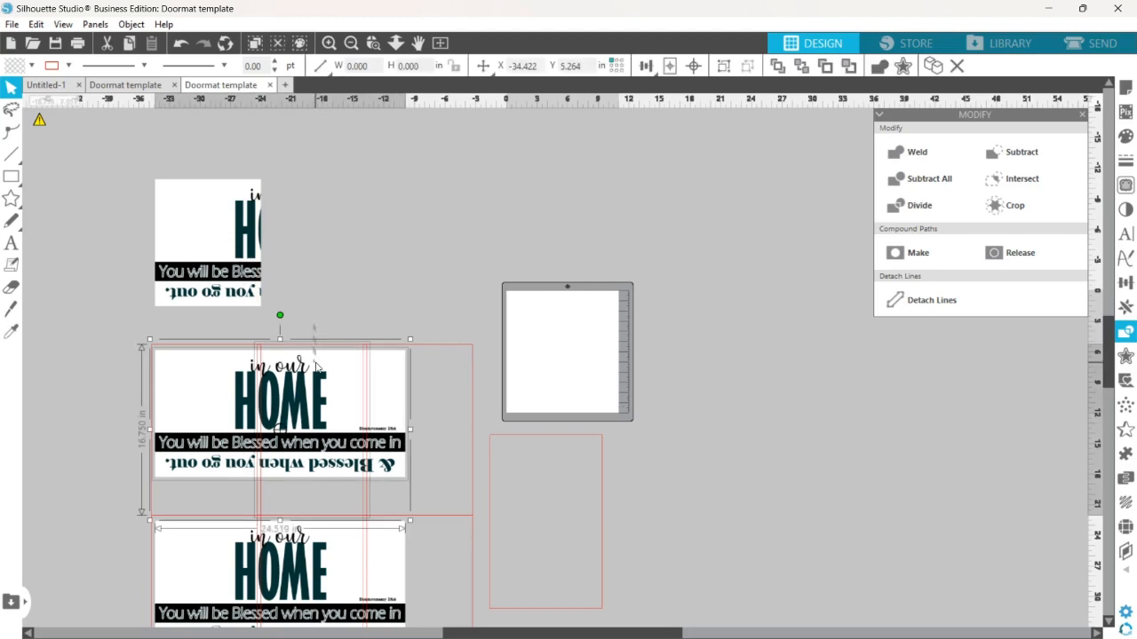
{"action": "left_click", "coordinate": [1021, 212]}
{"action": "left_click_drag", "start_coordinate": [328, 391], "coordinate": [334, 224]}
{"action": "left_click", "coordinate": [373, 43]}
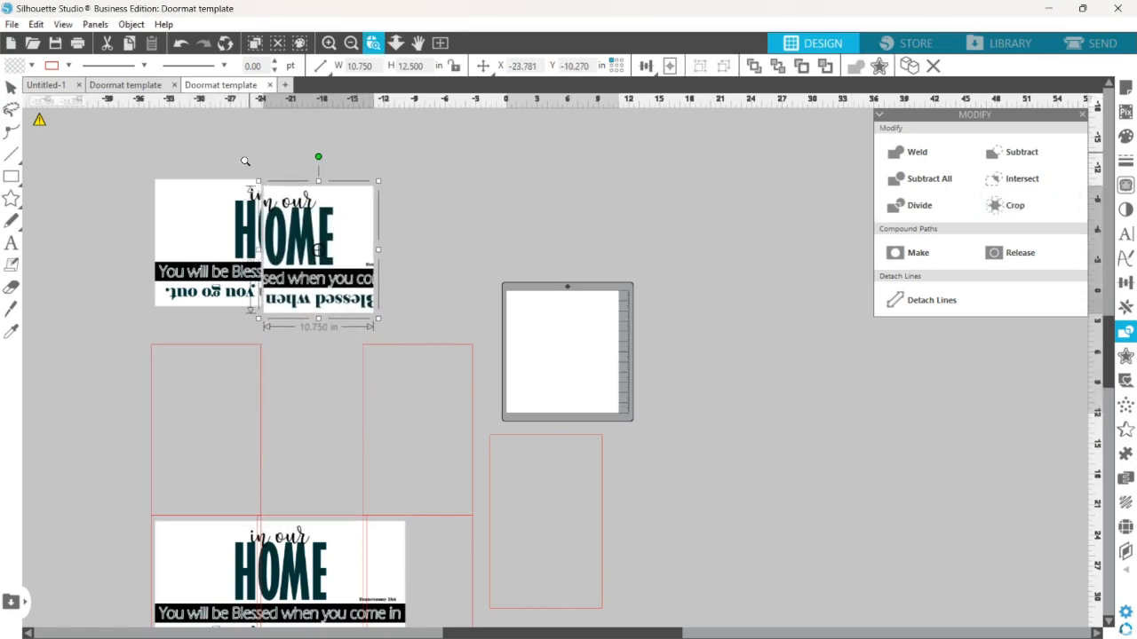
{"action": "left_click_drag", "start_coordinate": [245, 161], "coordinate": [313, 269]}
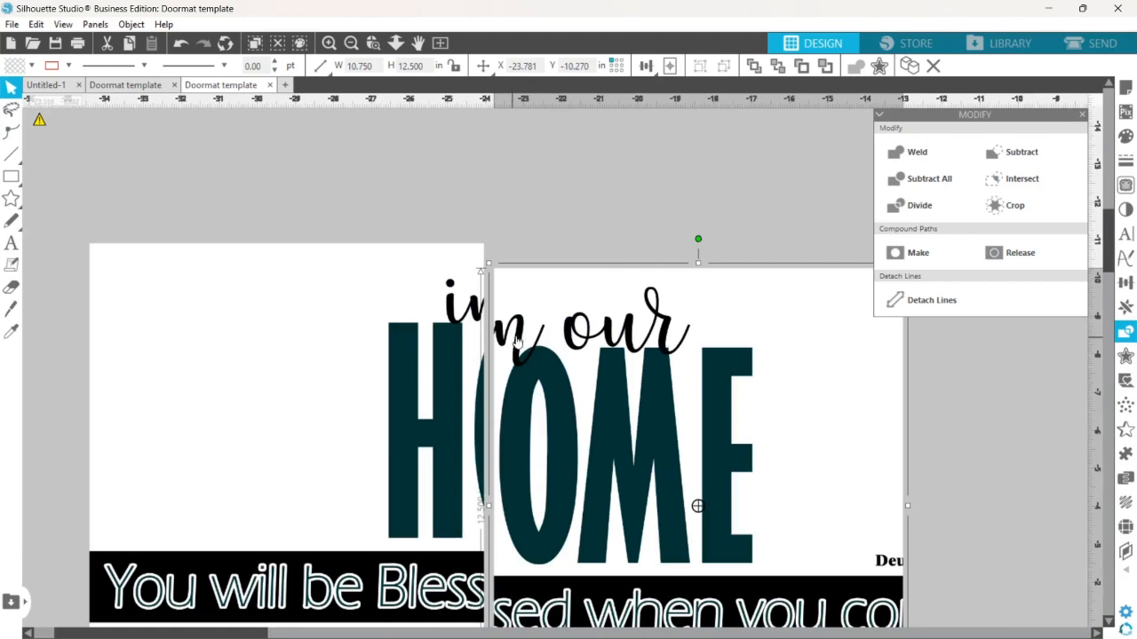
{"action": "left_click_drag", "start_coordinate": [517, 342], "coordinate": [519, 309]}
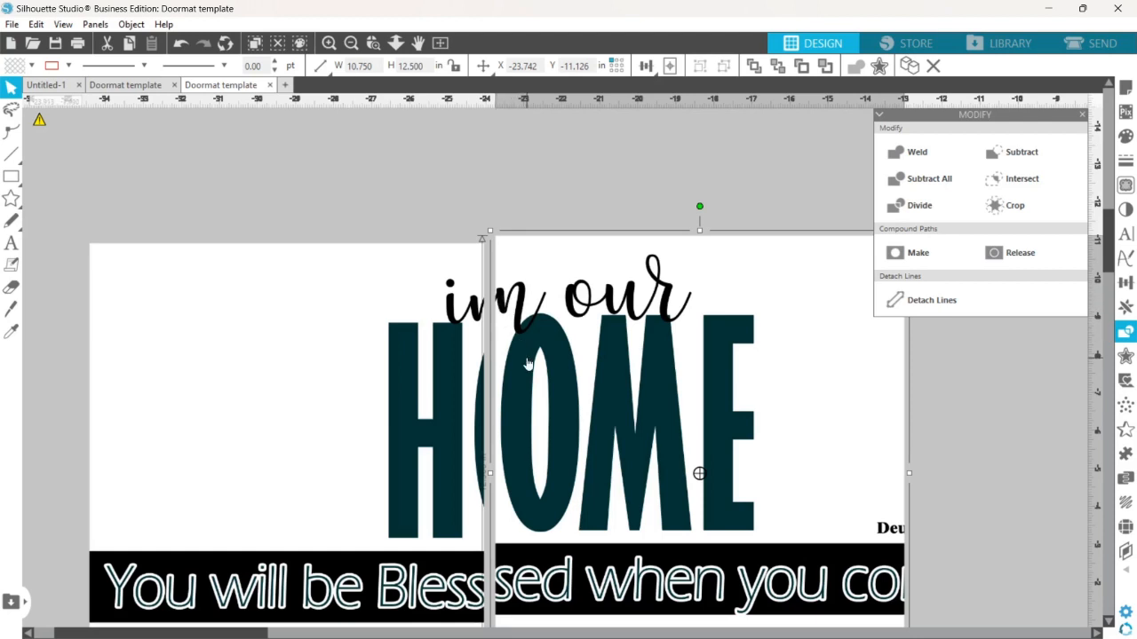
Try overlapping the middle panel onto the first panel so the lettering joins up, and undo the move.
{"action": "left_click_drag", "start_coordinate": [528, 365], "coordinate": [502, 372]}
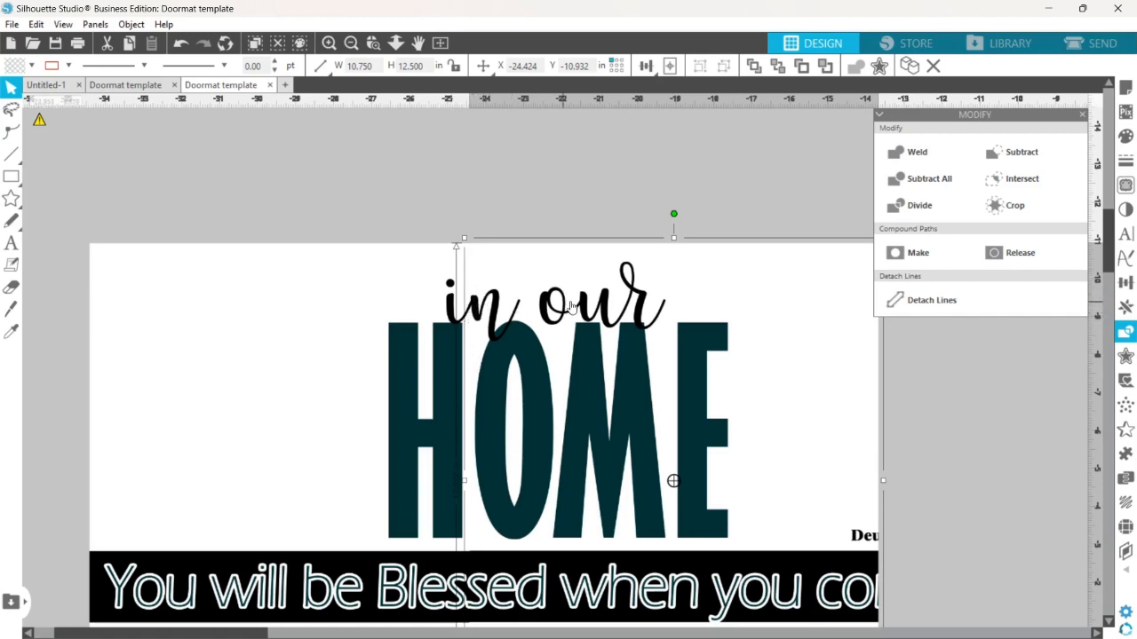
{"action": "left_click", "coordinate": [182, 44]}
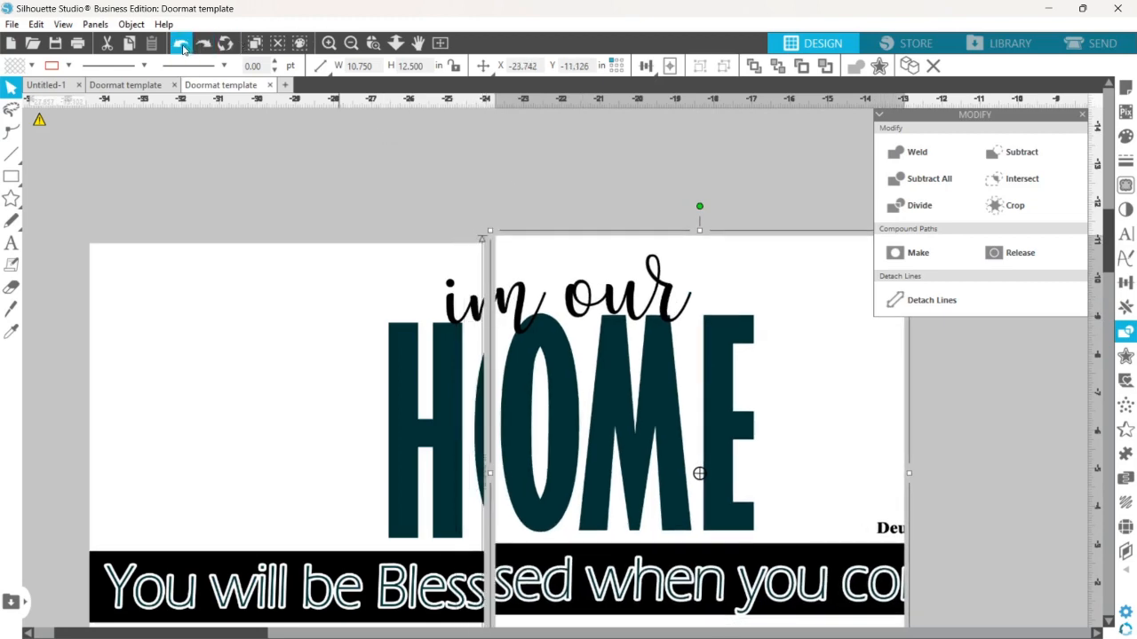
Delete the two unused rectangles left below the cropped panels from the middle crop.
{"action": "left_click", "coordinate": [351, 43]}
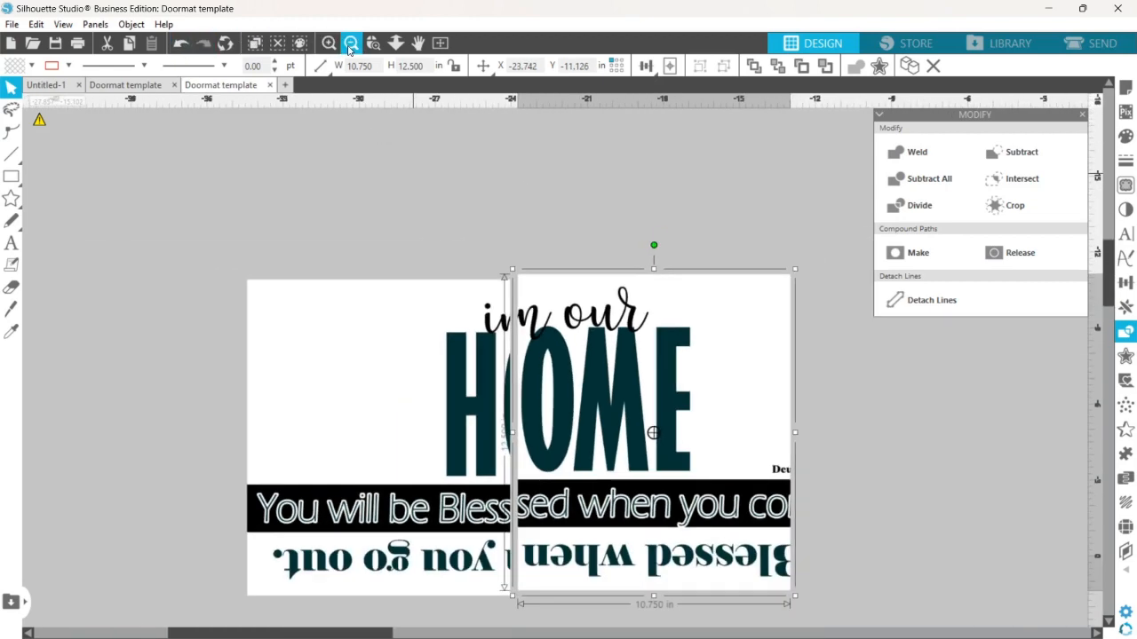
{"action": "left_click", "coordinate": [350, 43]}
{"action": "scroll", "coordinate": [449, 112], "scroll_direction": "down", "scroll_amount": 5}
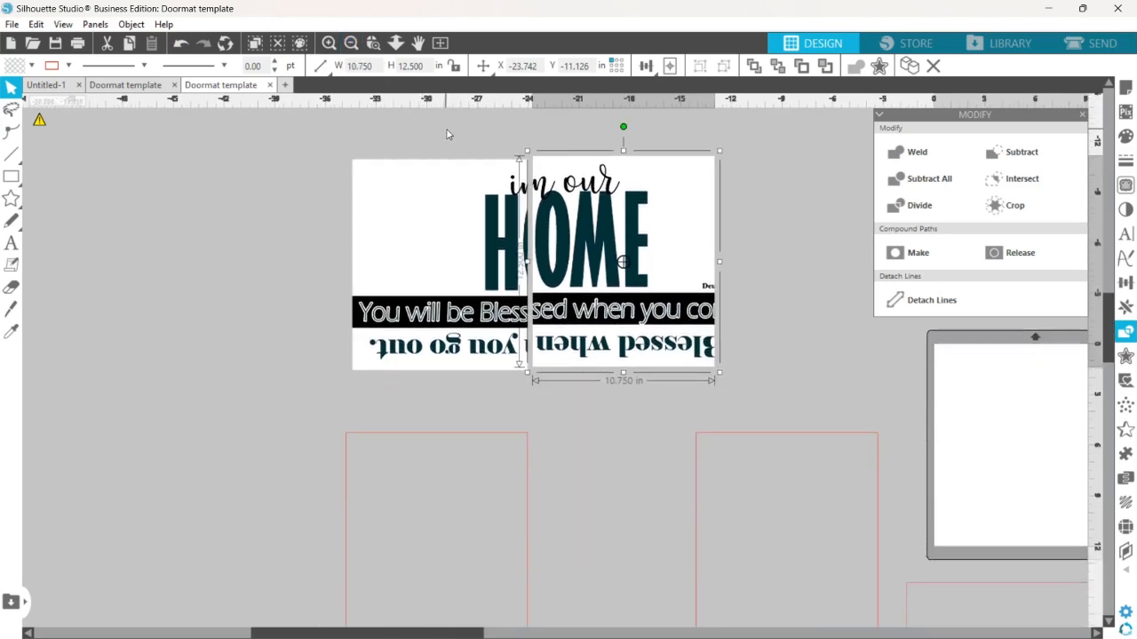
{"action": "left_click", "coordinate": [351, 43]}
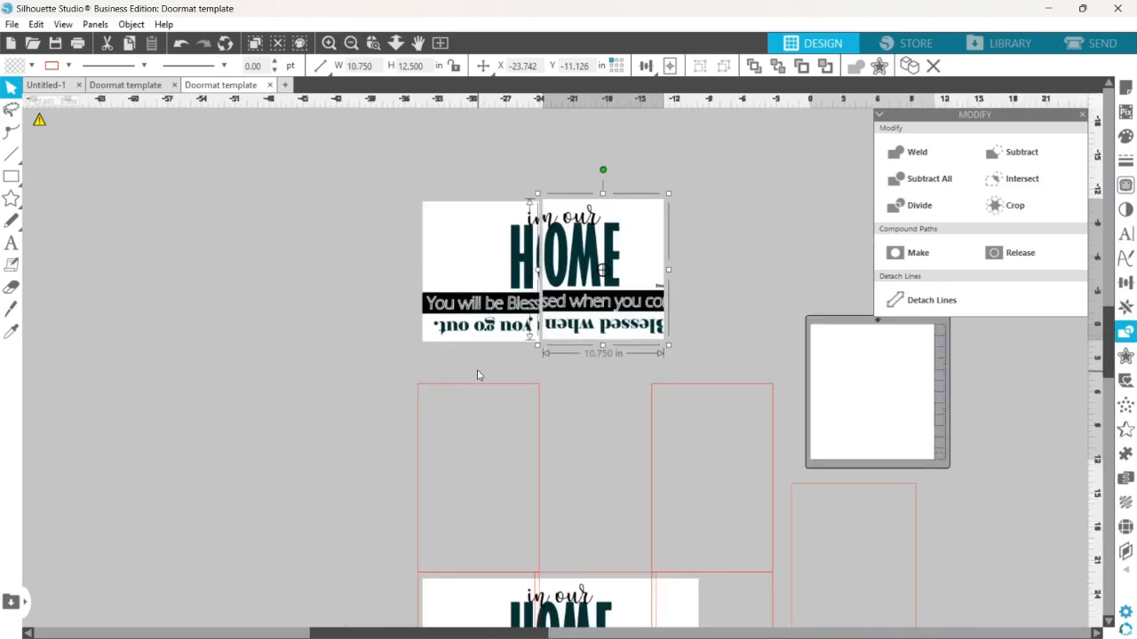
{"action": "left_click", "coordinate": [698, 437]}
{"action": "key", "text": "Delete"}
{"action": "scroll", "coordinate": [698, 373], "scroll_direction": "down", "scroll_amount": 2}
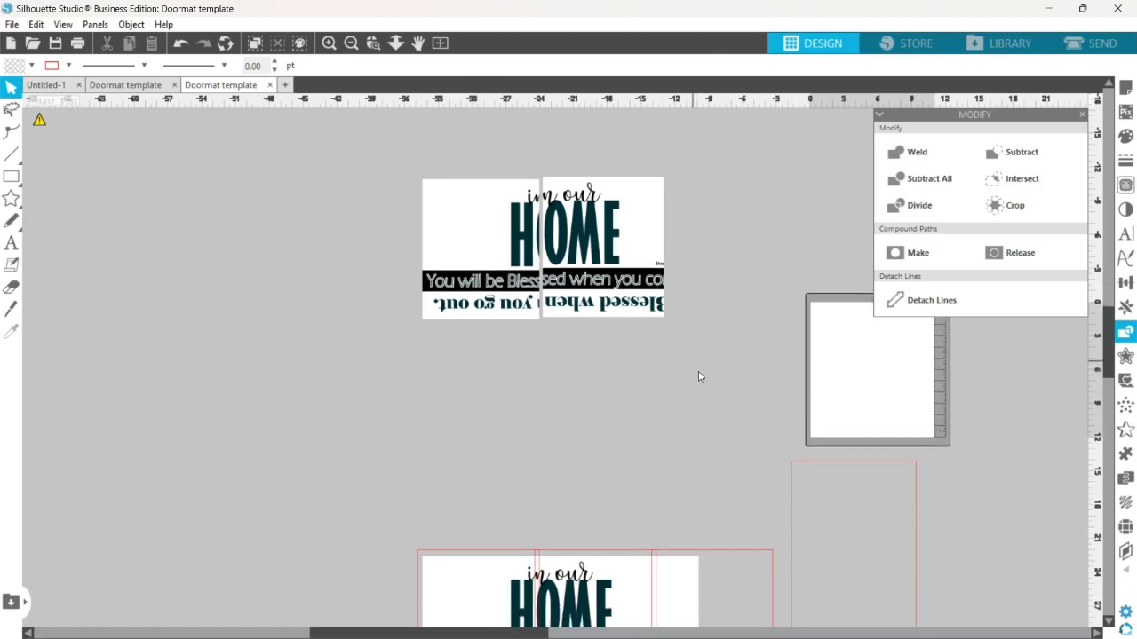
Crop the last design copy to its rightmost rectangle and place the narrow panel beside the middle panel.
{"action": "left_click", "coordinate": [682, 578]}
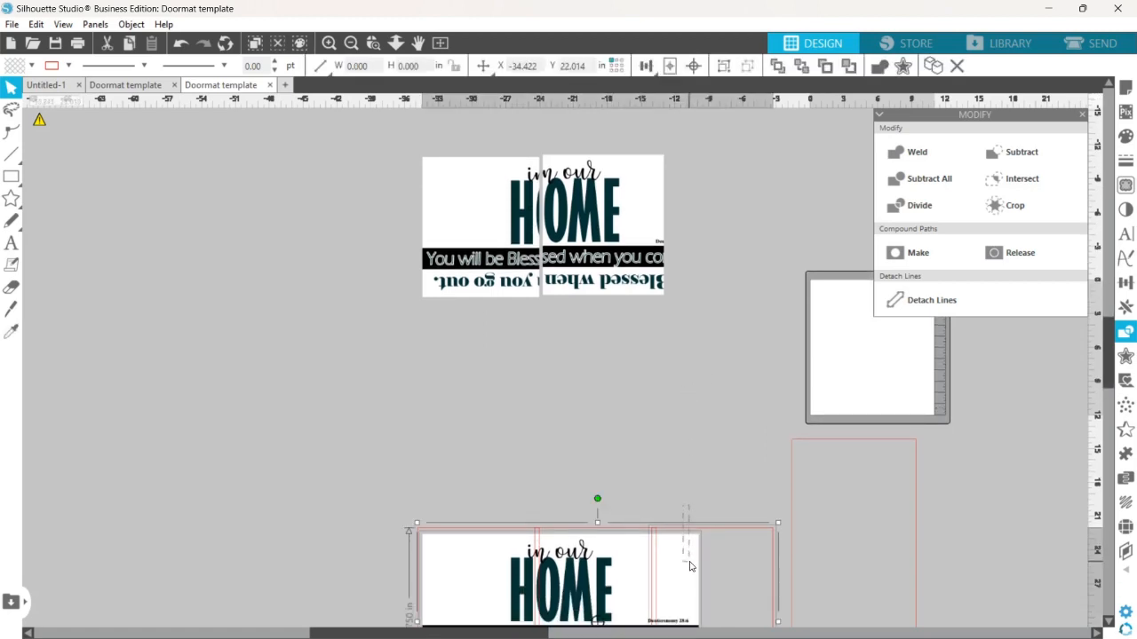
{"action": "left_click", "coordinate": [1012, 206]}
{"action": "left_click_drag", "start_coordinate": [676, 565], "coordinate": [696, 185]}
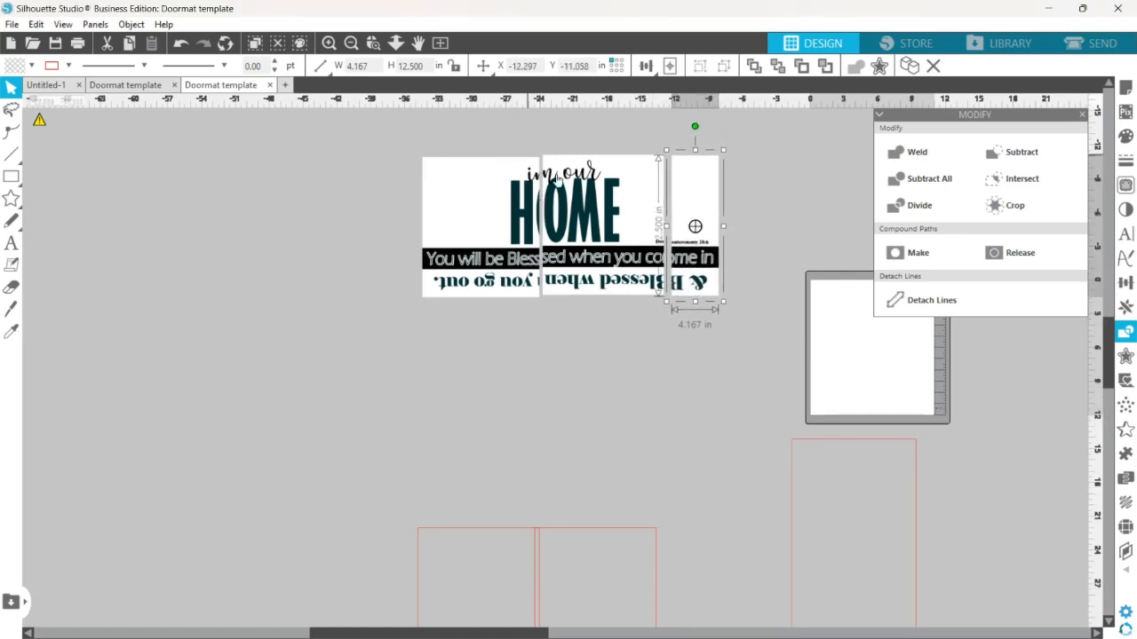
Delete the two overlapping rectangles left over from cropping the last design copy.
{"action": "left_click", "coordinate": [543, 540]}
{"action": "left_click", "coordinate": [542, 540]}
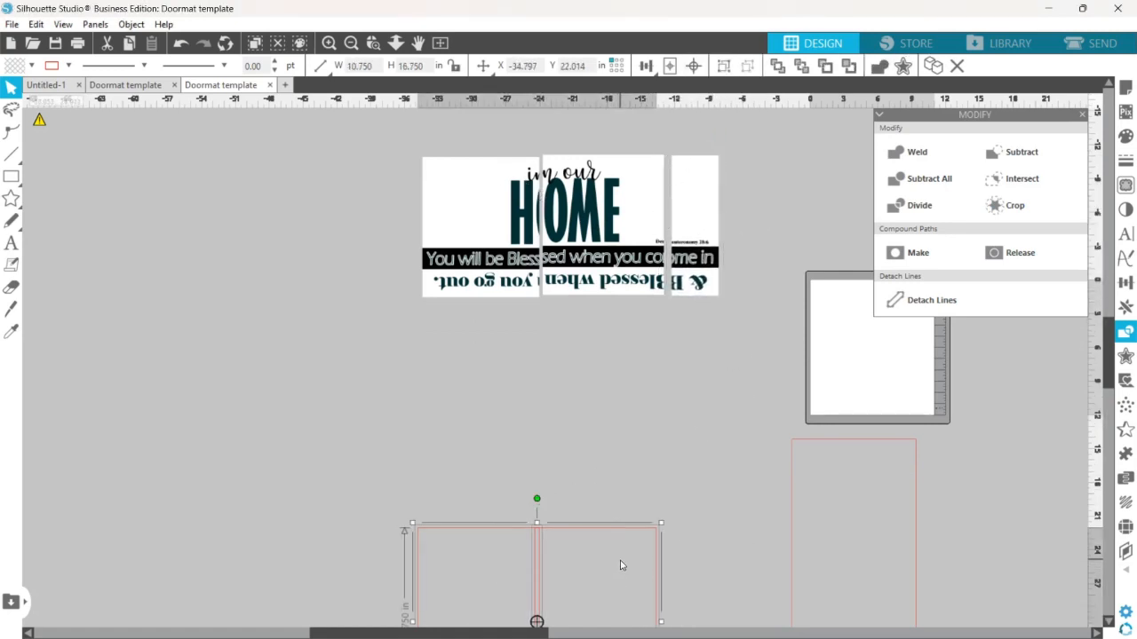
{"action": "key", "text": "Delete"}
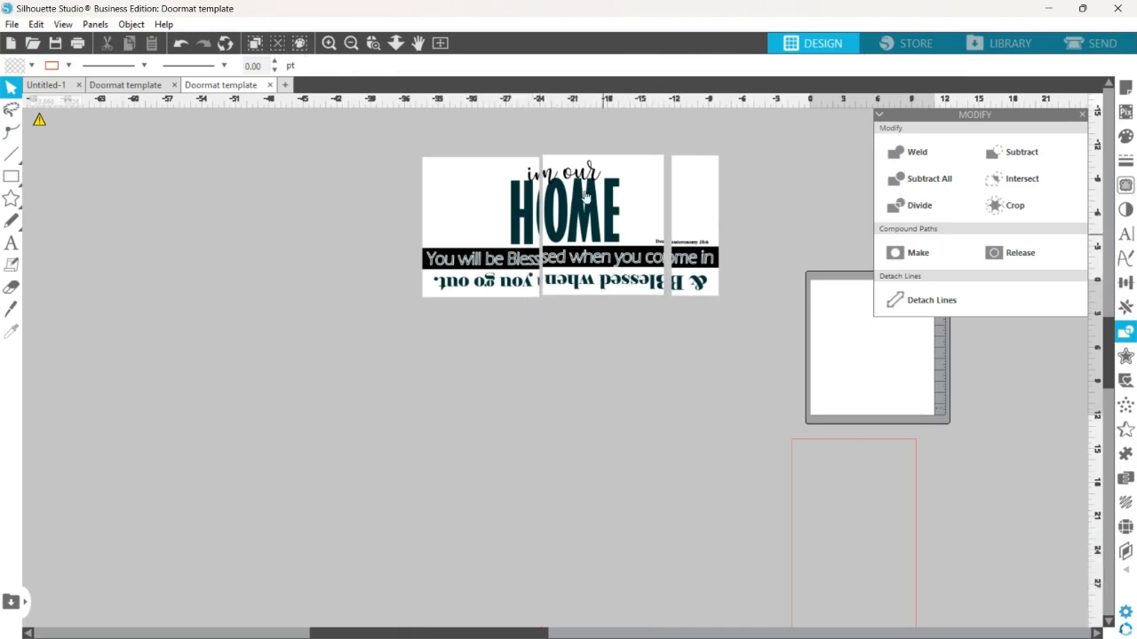
Nudge the middle panel slightly down so it lines up with the first panel.
{"action": "left_click", "coordinate": [417, 43]}
{"action": "left_click_drag", "start_coordinate": [687, 250], "coordinate": [579, 266]}
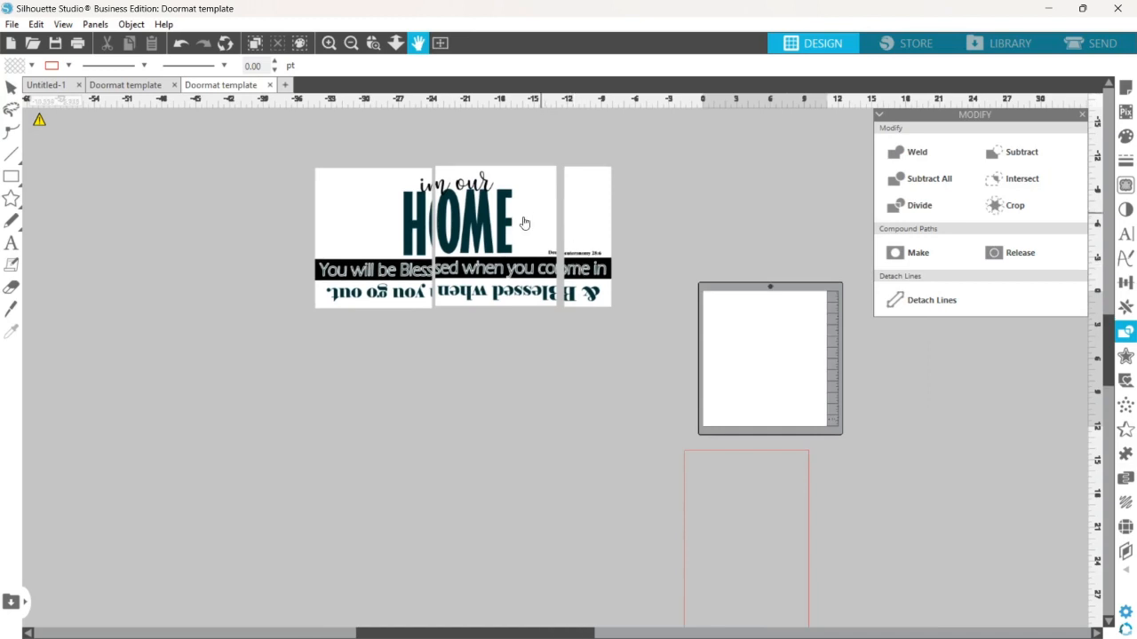
{"action": "left_click_drag", "start_coordinate": [475, 211], "coordinate": [475, 211]}
{"action": "left_click", "coordinate": [517, 150]}
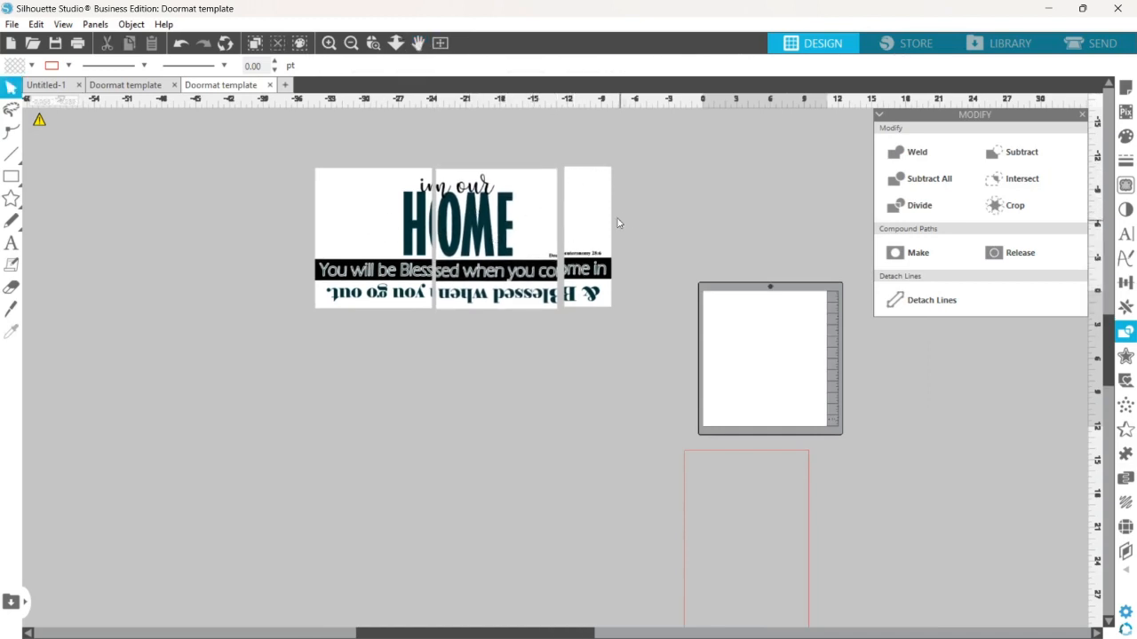
Flip all three cropped panels horizontally as one selection to mirror the design.
{"action": "left_click", "coordinate": [394, 226]}
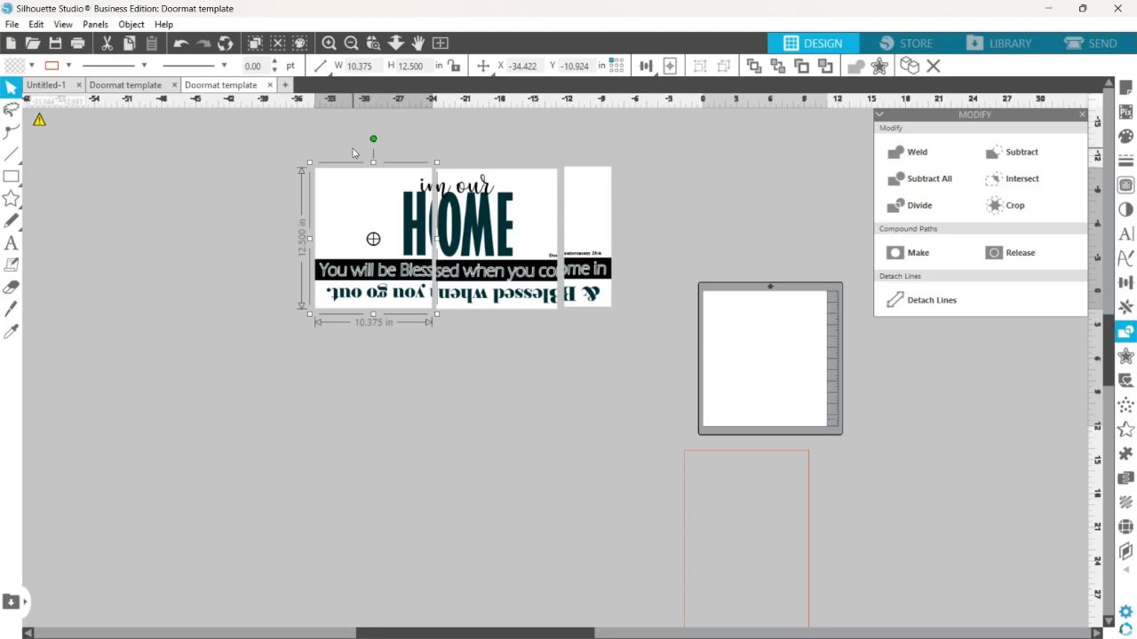
{"action": "left_click_drag", "start_coordinate": [358, 157], "coordinate": [600, 209]}
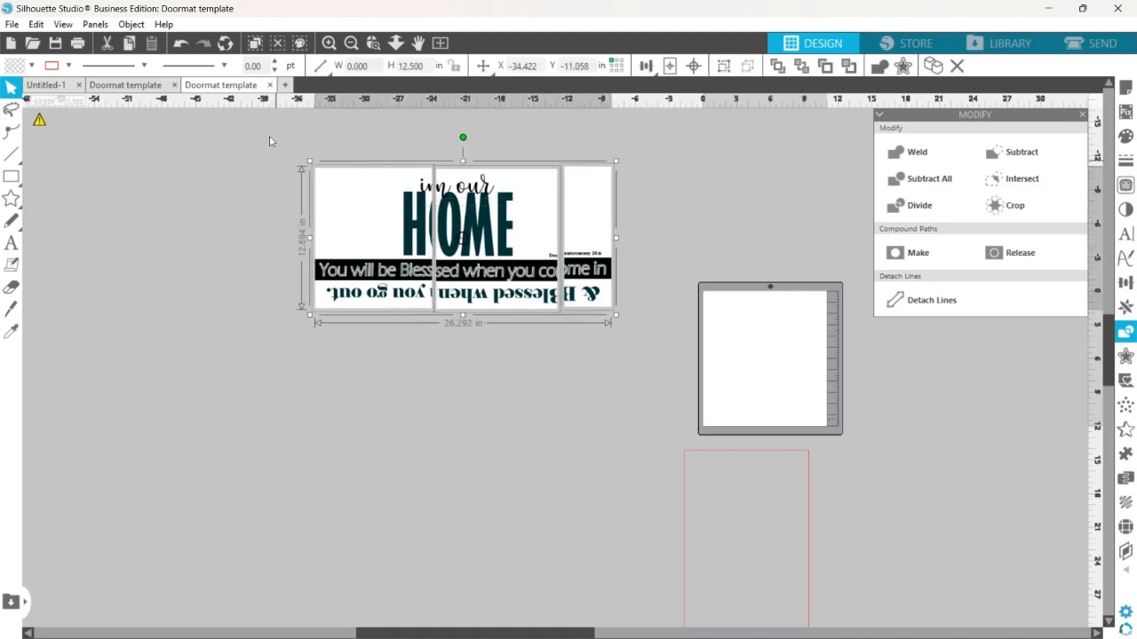
{"action": "left_click", "coordinate": [133, 25]}
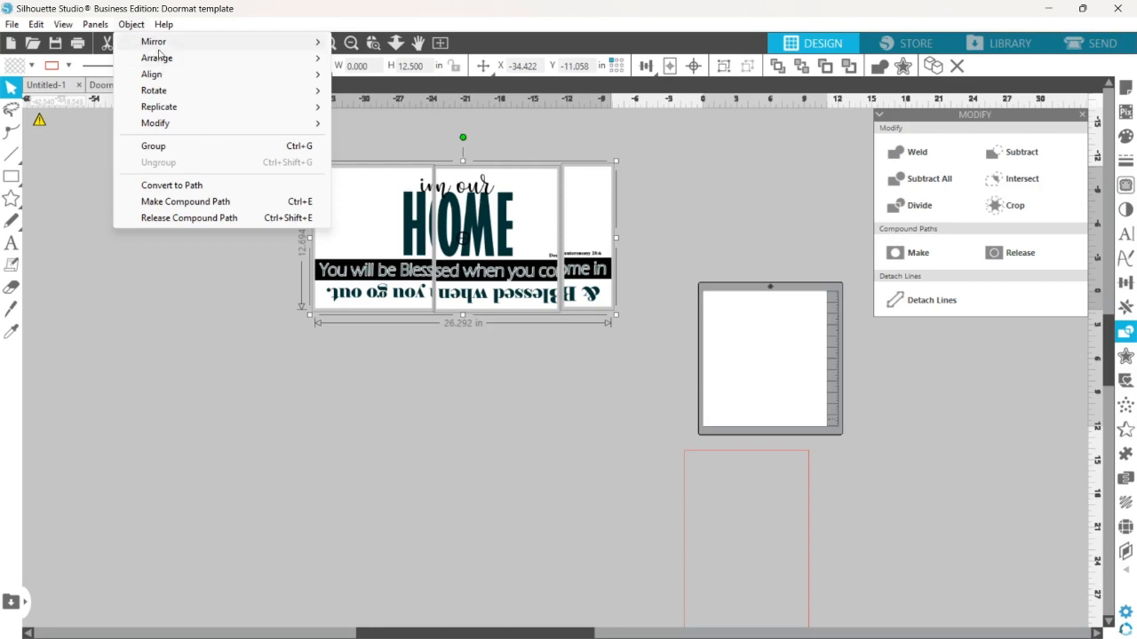
{"action": "mouse_move", "coordinate": [169, 44]}
{"action": "left_click", "coordinate": [355, 42]}
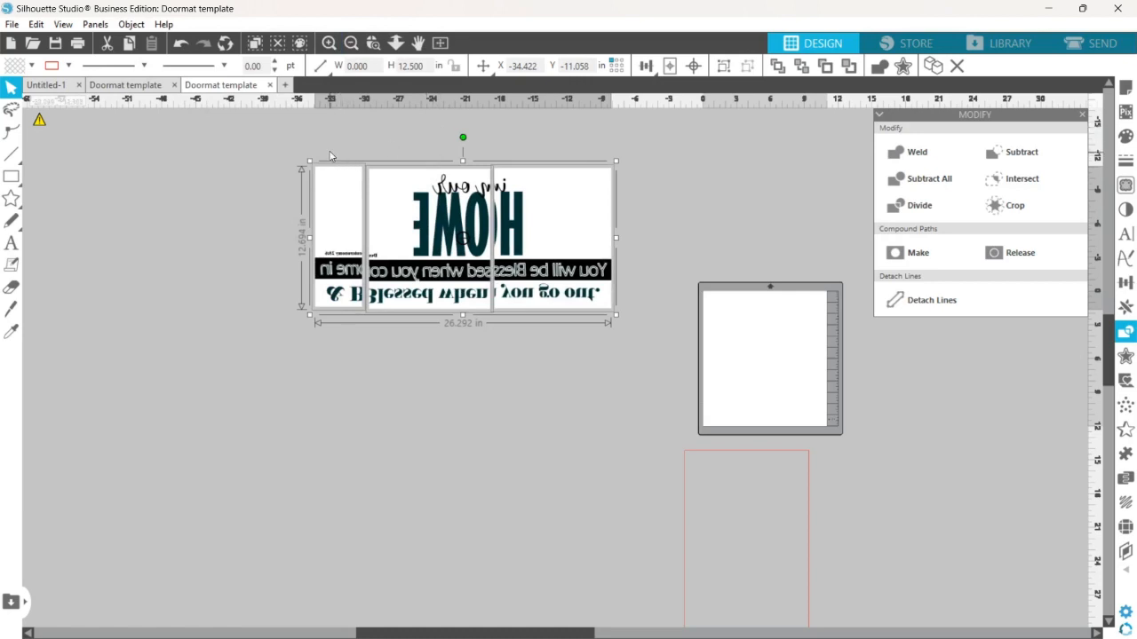
{"action": "left_click", "coordinate": [368, 142]}
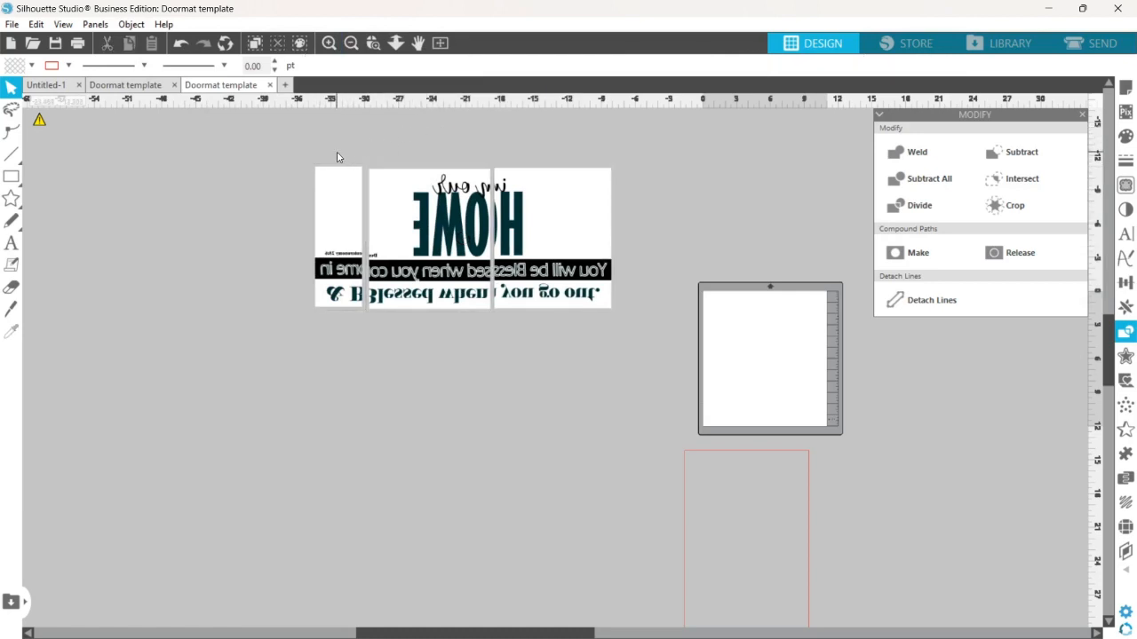